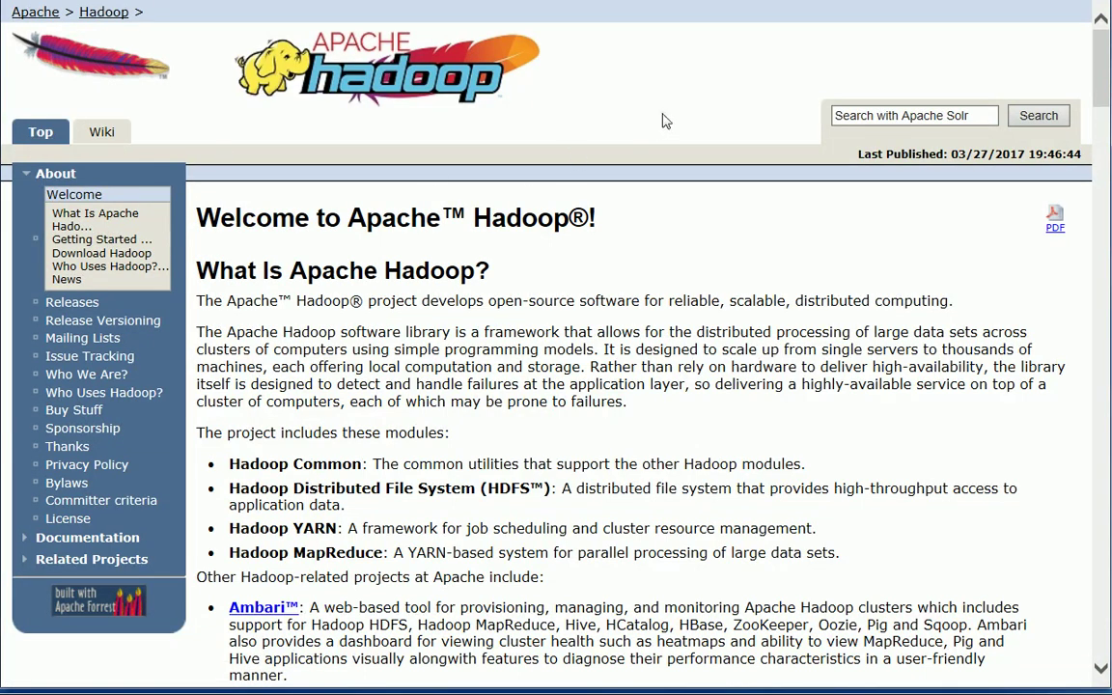
- Show the NameNode Datanode Information page, then bring the Red Hat VM's User Manager forward
{"action": "left_click", "coordinate": [798, 13]}
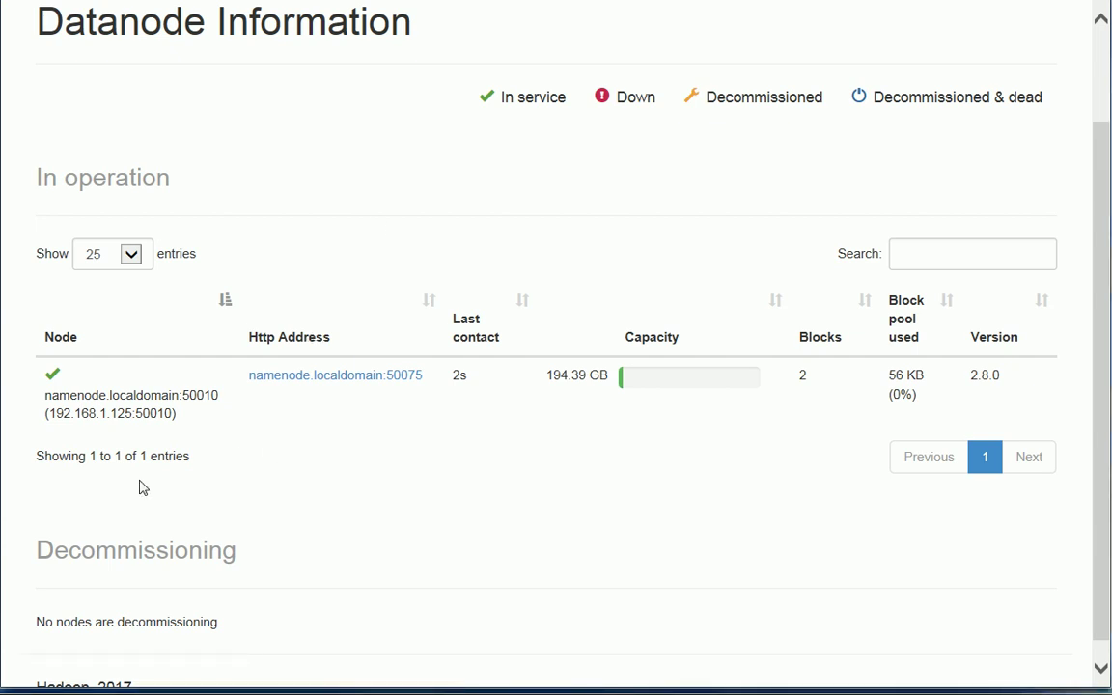
{"action": "key", "text": "alt+Tab"}
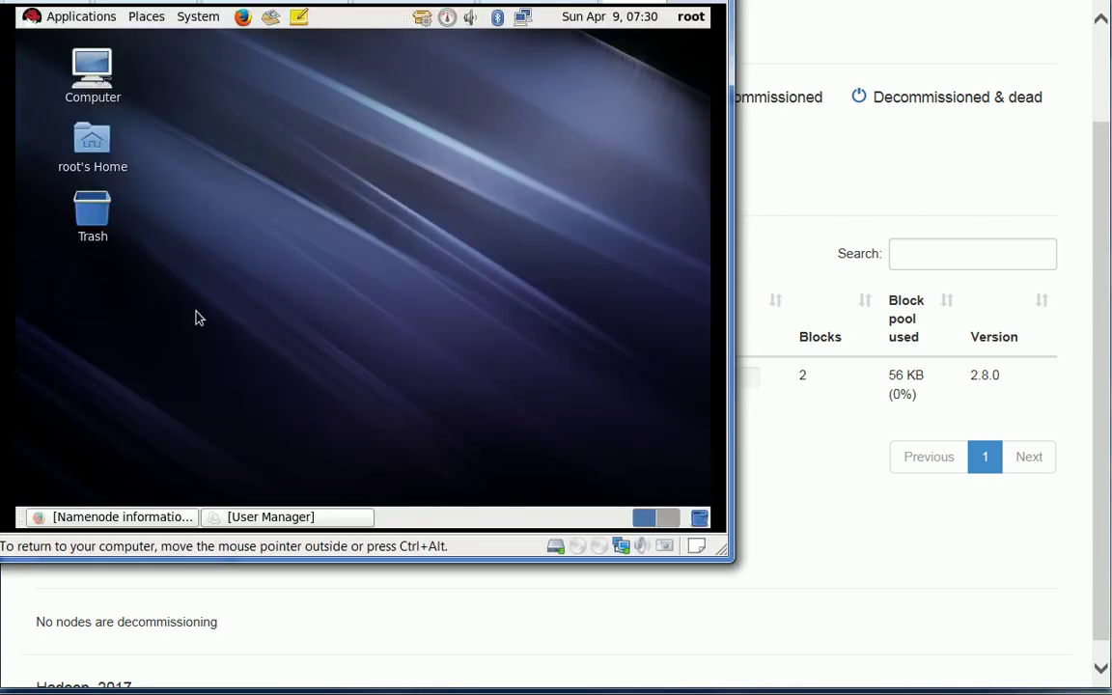
{"action": "left_click", "coordinate": [274, 518]}
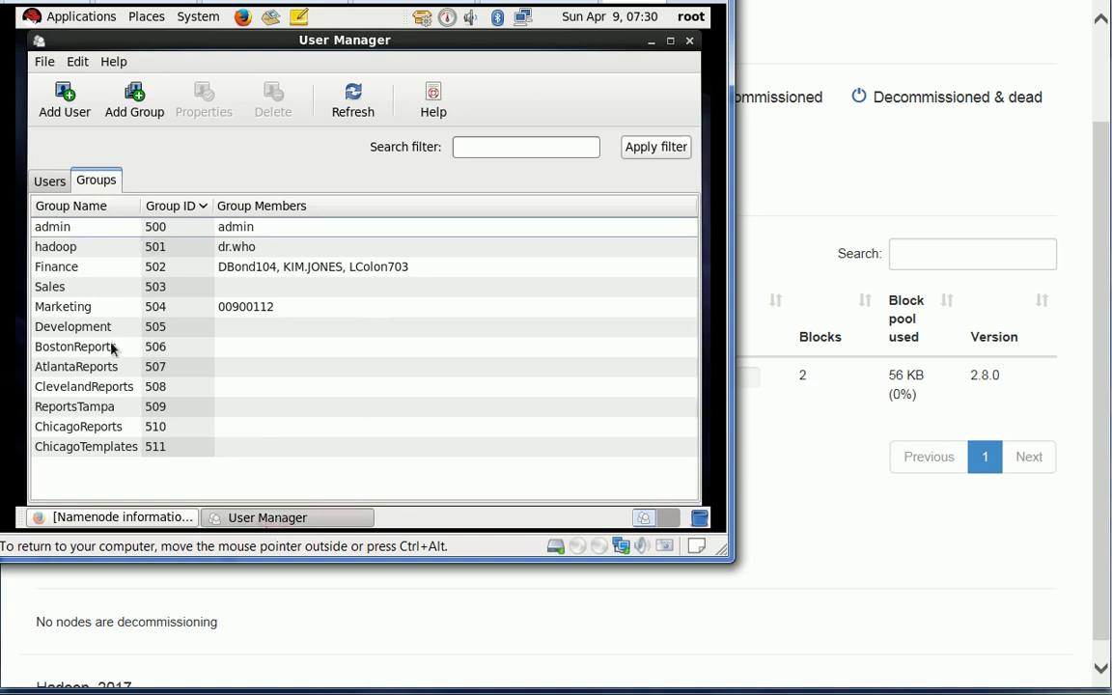
- Review the Users list and the Groups list in User Manager, then return to the browser
{"action": "left_click", "coordinate": [50, 181]}
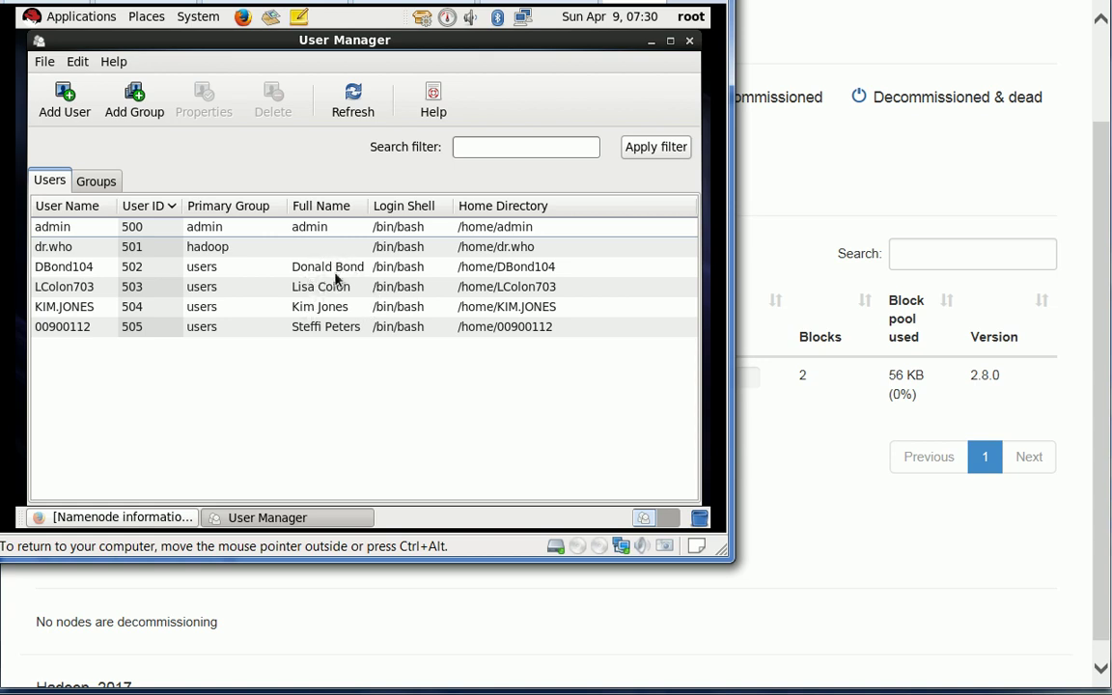
{"action": "left_click", "coordinate": [79, 178]}
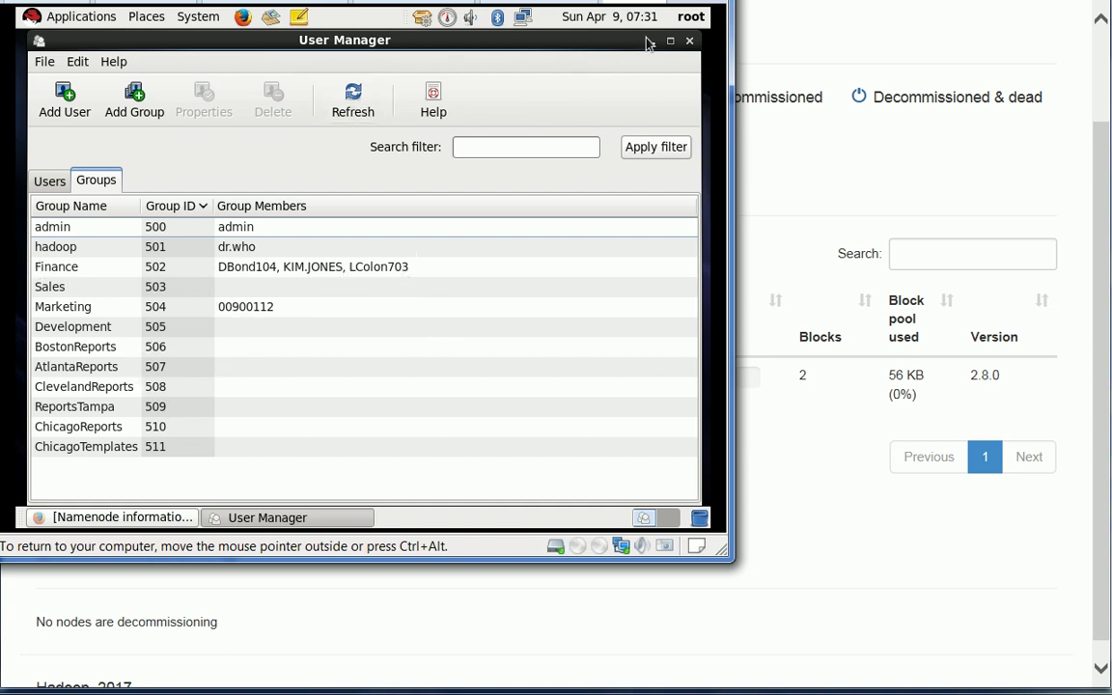
{"action": "key", "text": "alt+Tab"}
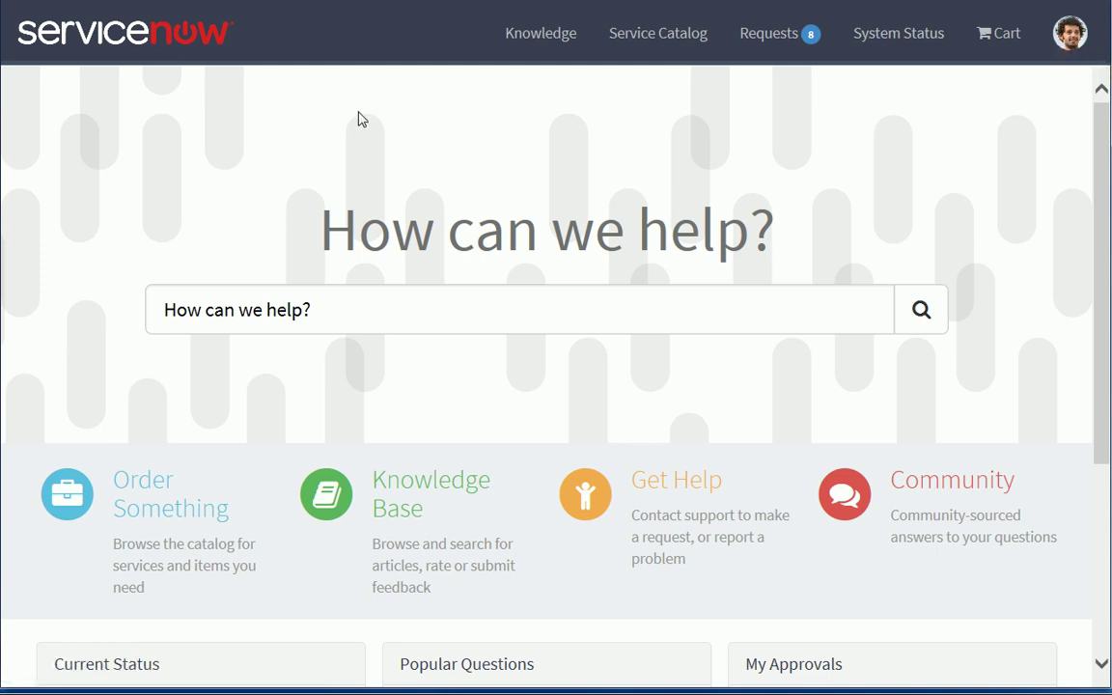
- Search the service portal for 'hadoop' and open the Hadoop catalog item
{"action": "left_click", "coordinate": [203, 311]}
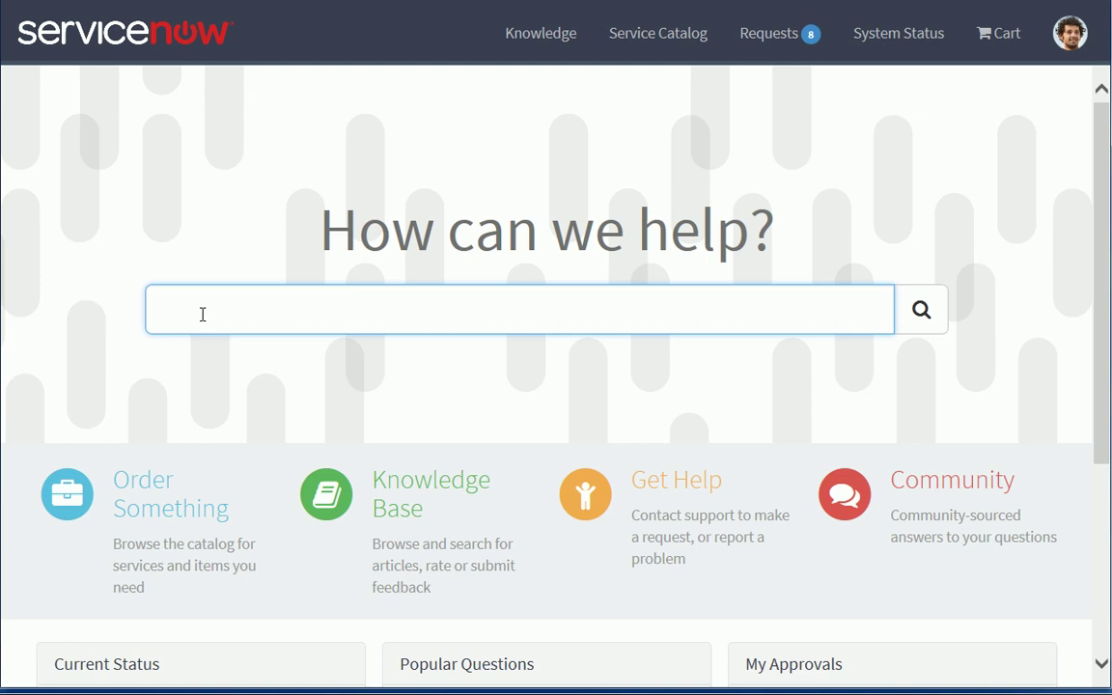
{"action": "type", "text": "hadqop"}
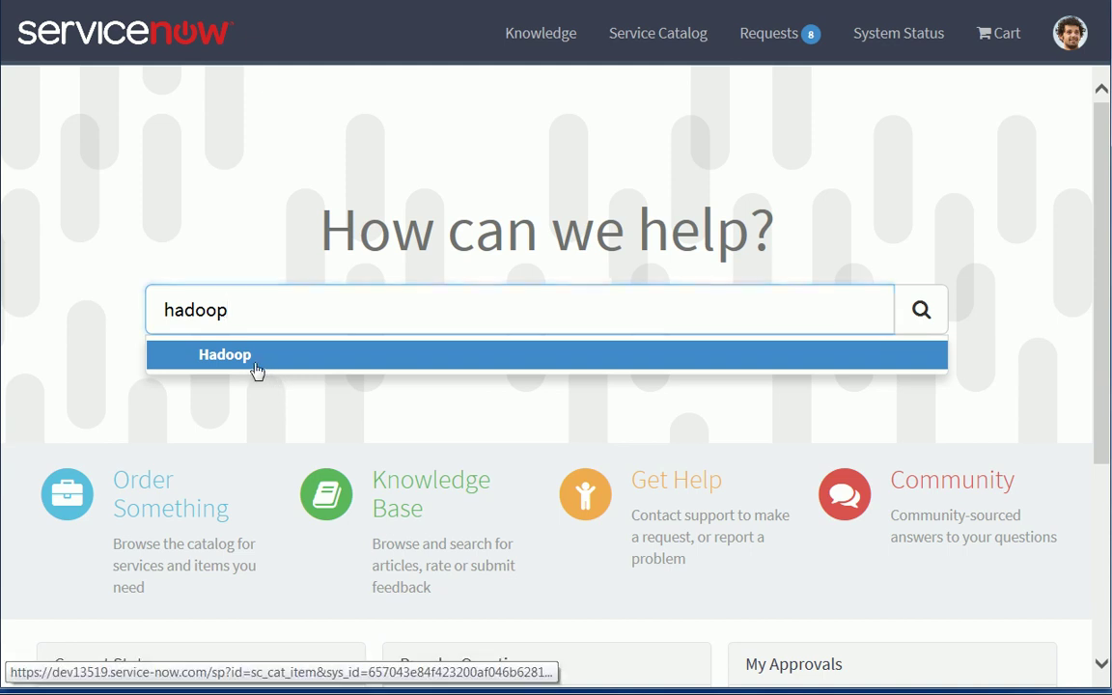
{"action": "left_click", "coordinate": [261, 372]}
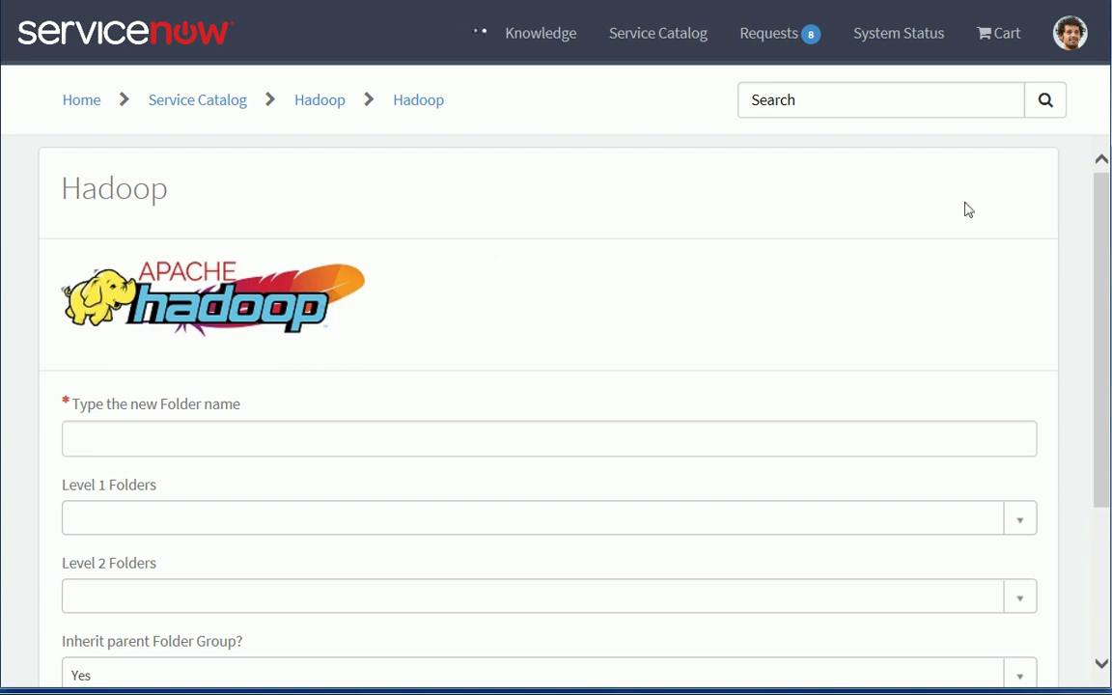
- Request a folder named 'Templates' under Marketing > Houston and submit it
{"action": "left_click", "coordinate": [194, 444]}
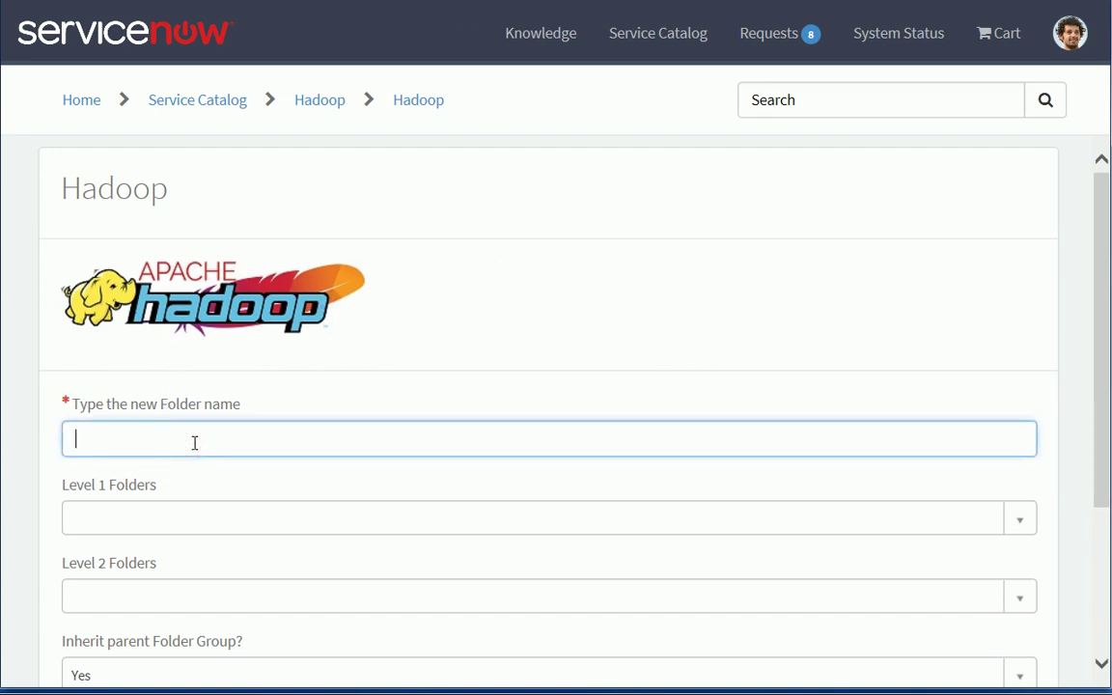
{"action": "type", "text": "Templates"}
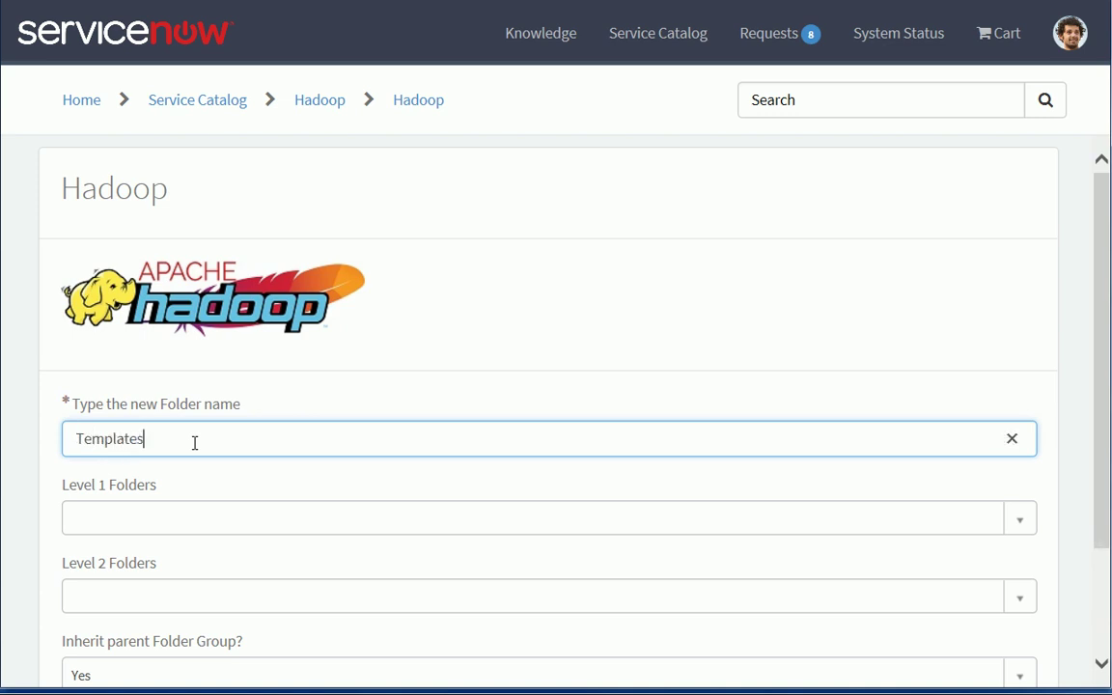
{"action": "key", "text": "Tab"}
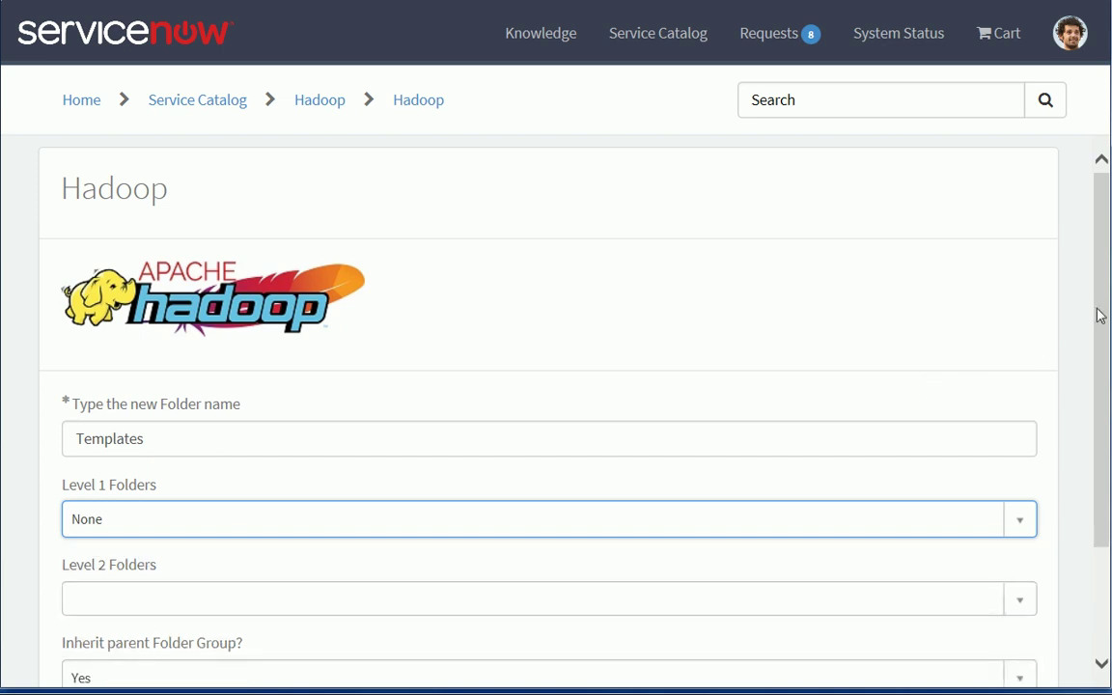
{"action": "left_click_drag", "start_coordinate": [1101, 316], "coordinate": [1085, 465]}
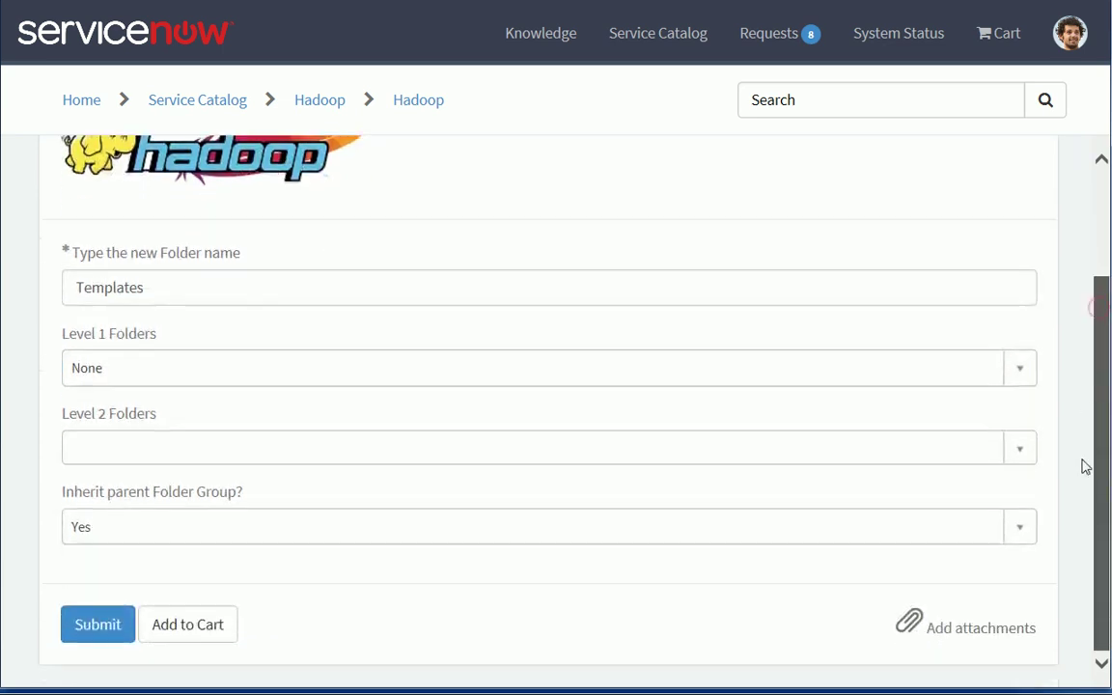
{"action": "left_click", "coordinate": [142, 372]}
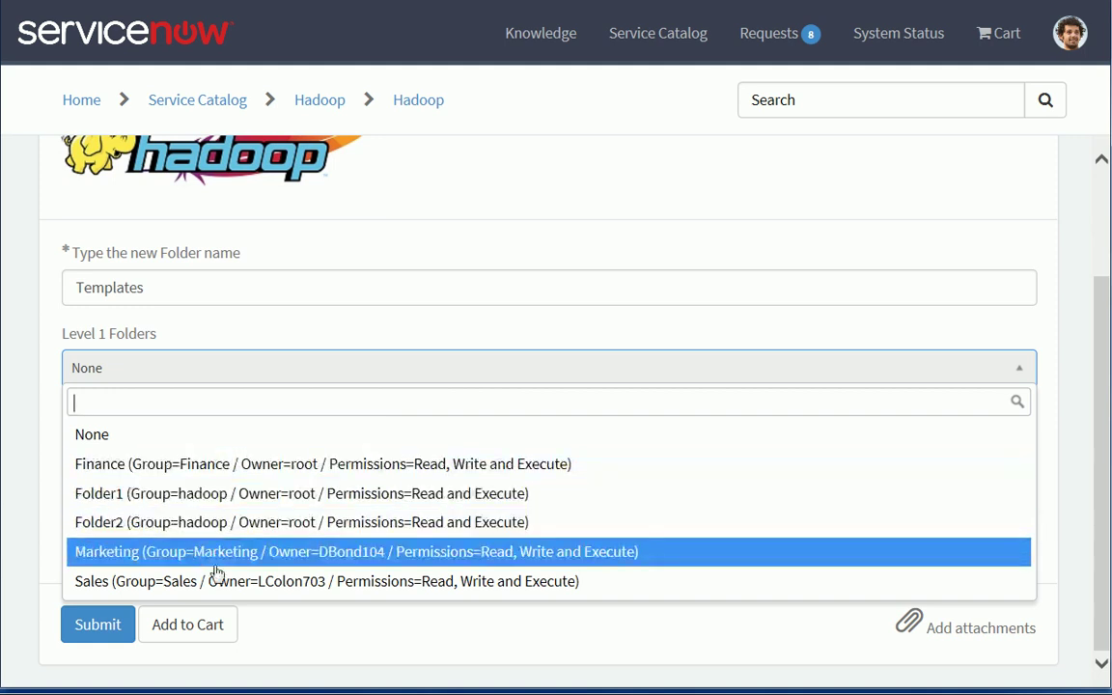
{"action": "left_click", "coordinate": [160, 560]}
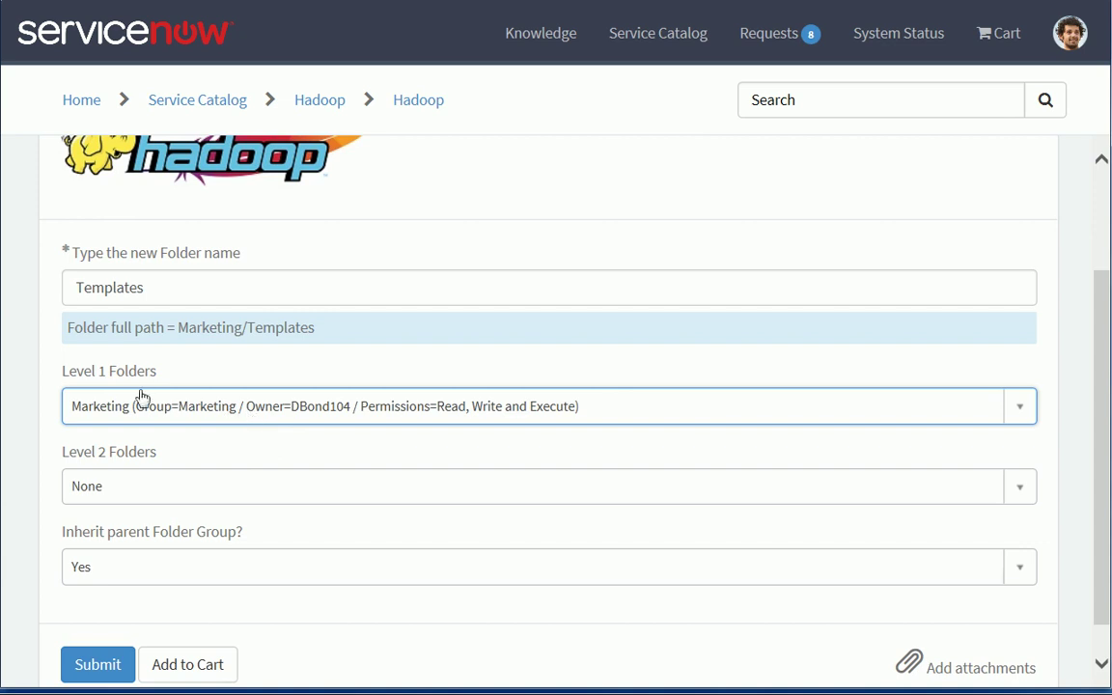
{"action": "left_click", "coordinate": [174, 504]}
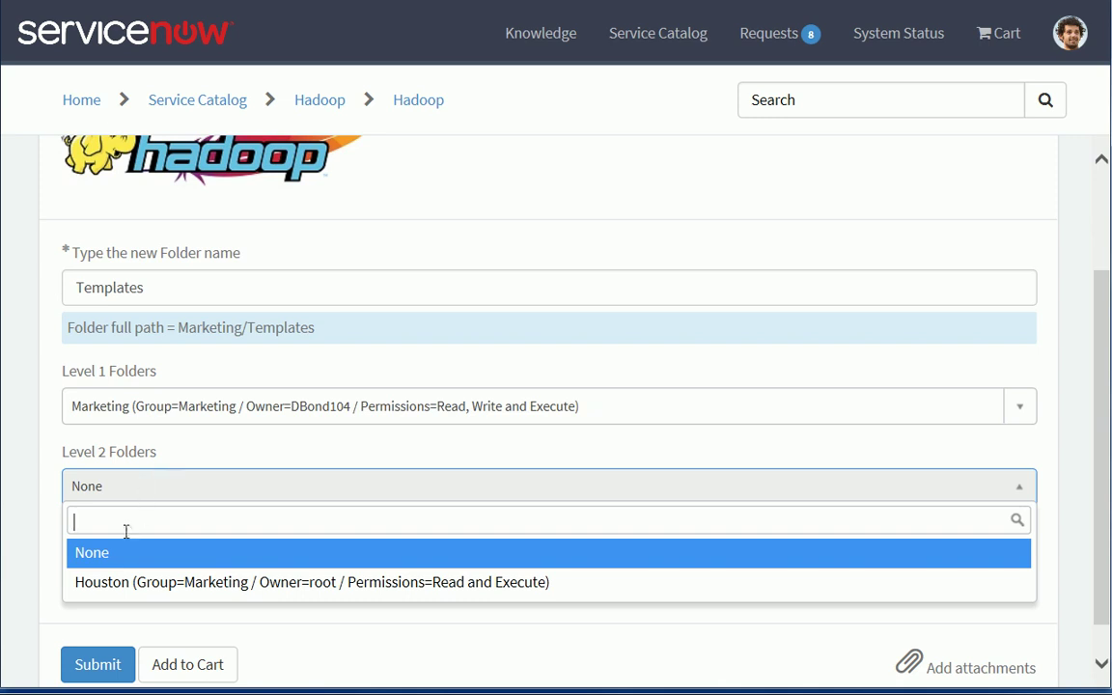
{"action": "left_click", "coordinate": [169, 598]}
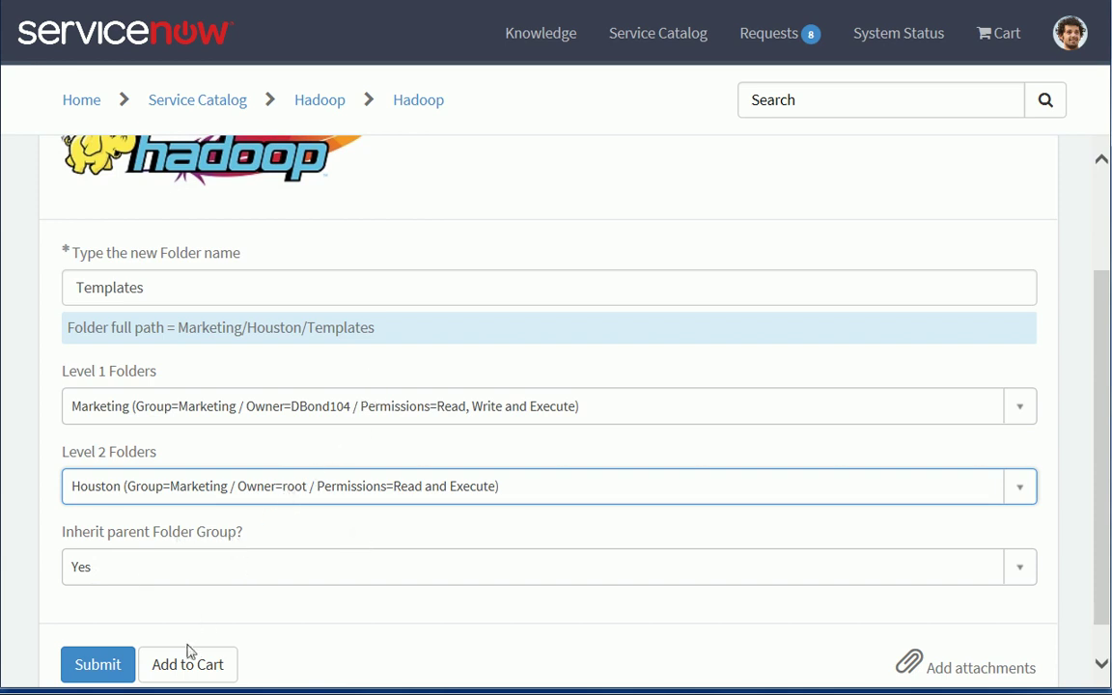
{"action": "left_click", "coordinate": [98, 664]}
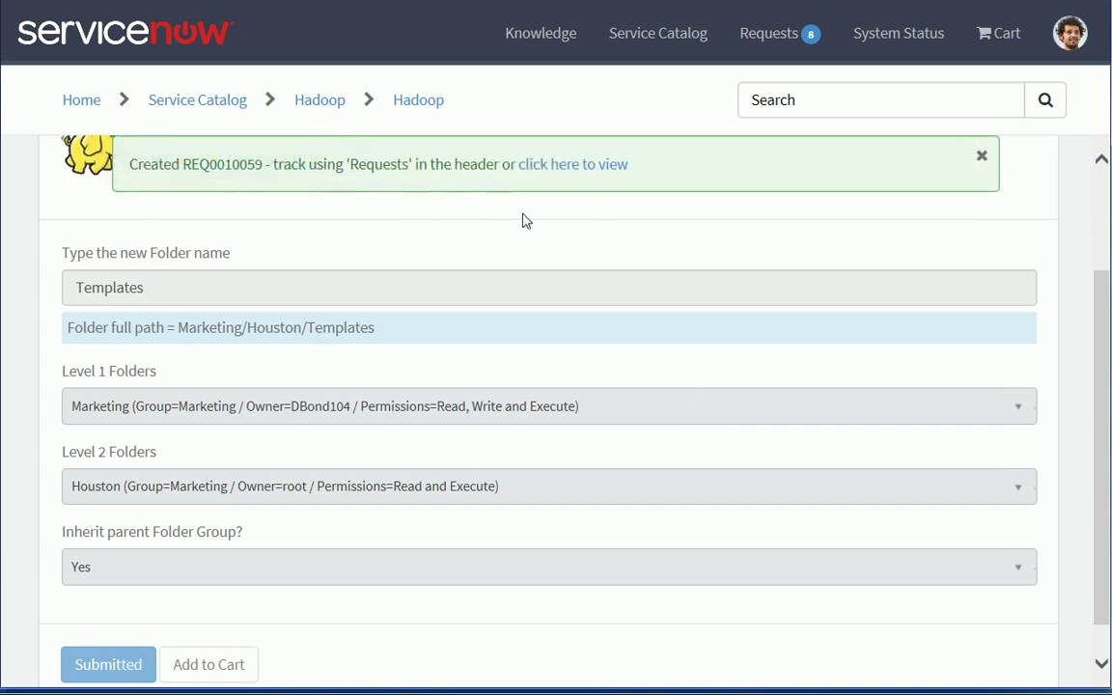
- Browse HDFS to /user/root/Marketing/Houston to confirm Templates exists, then return to ServiceNow
{"action": "left_click", "coordinate": [637, 68]}
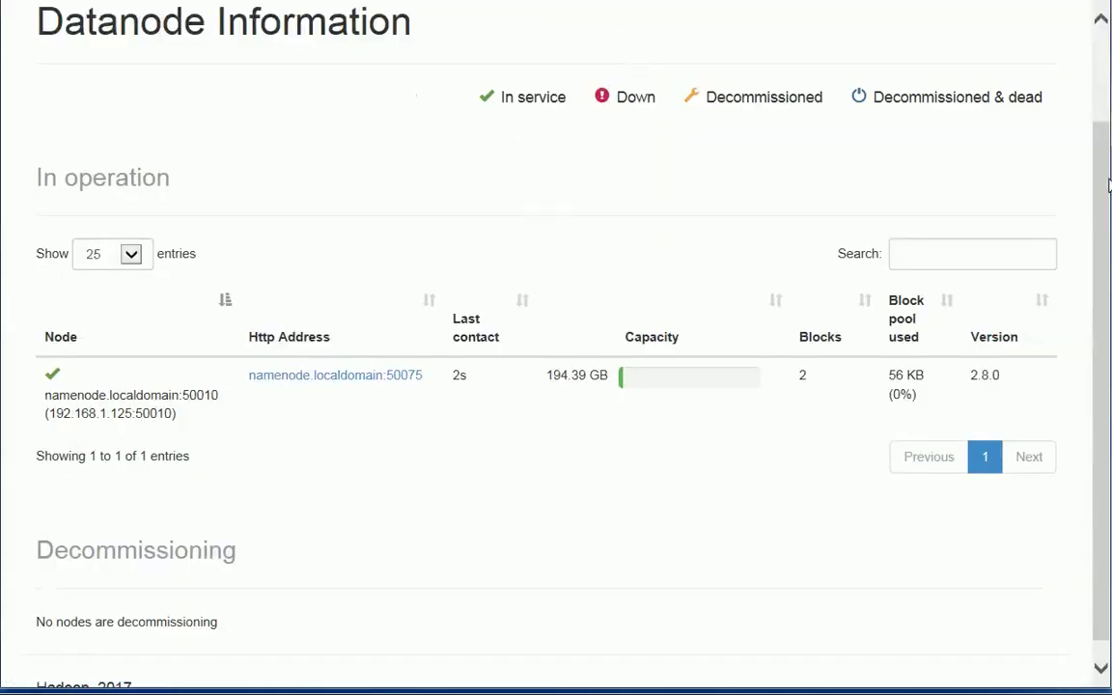
{"action": "scroll", "coordinate": [1100, 230], "scroll_direction": "up", "scroll_amount": 2}
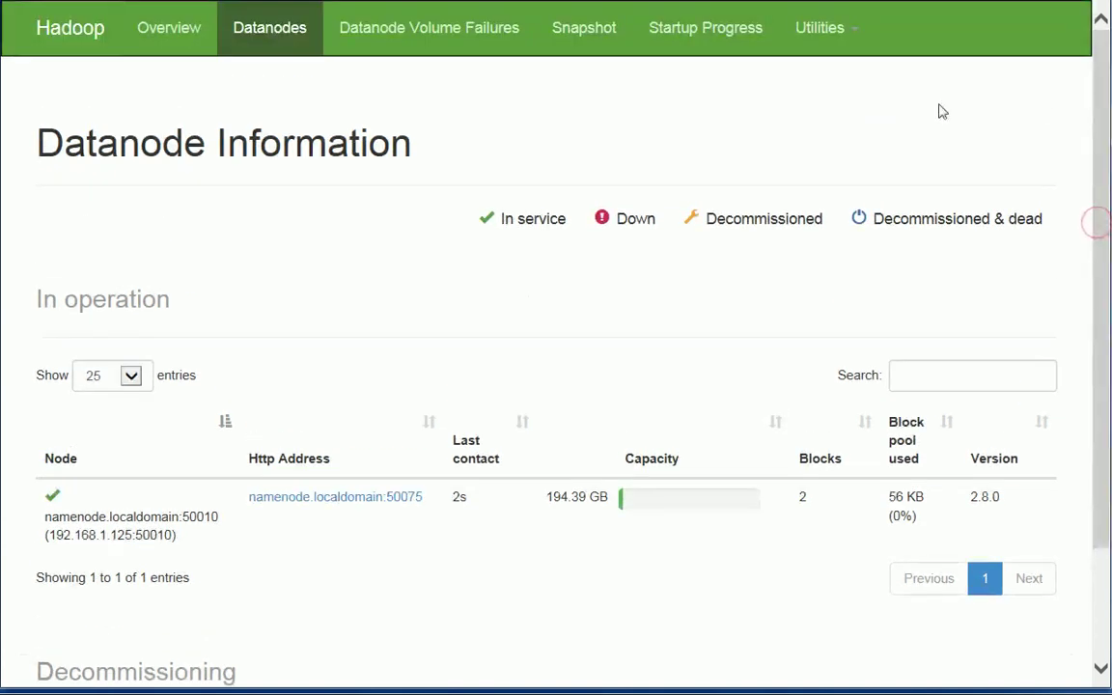
{"action": "left_click", "coordinate": [846, 32]}
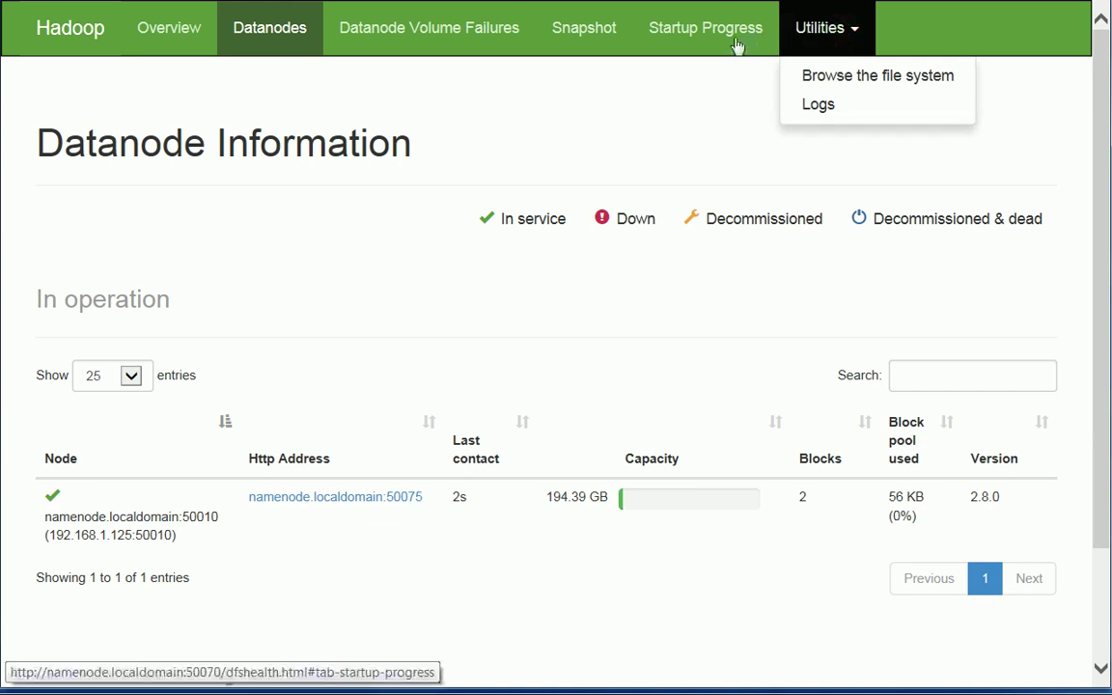
{"action": "left_click", "coordinate": [866, 74]}
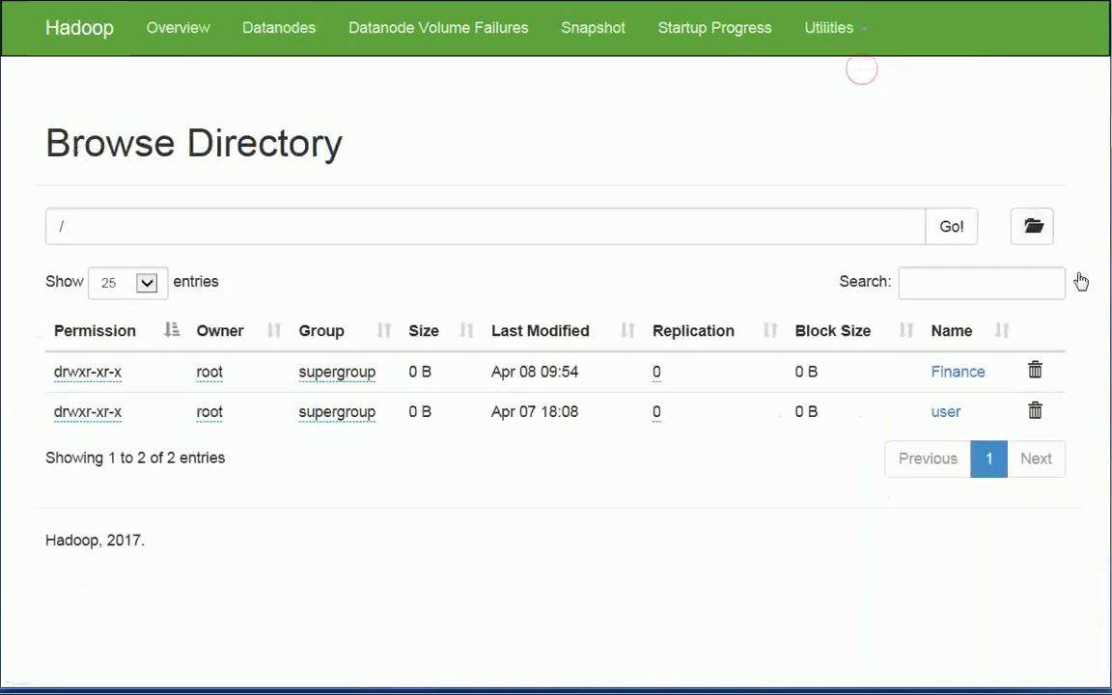
{"action": "left_click", "coordinate": [945, 415]}
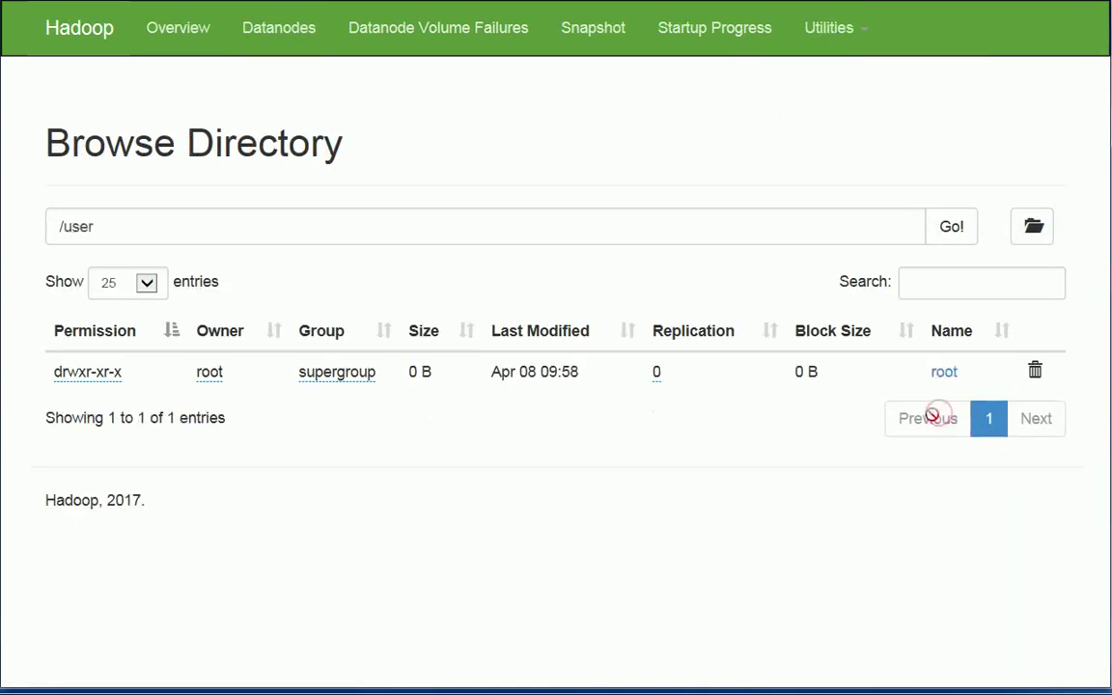
{"action": "left_click", "coordinate": [945, 376]}
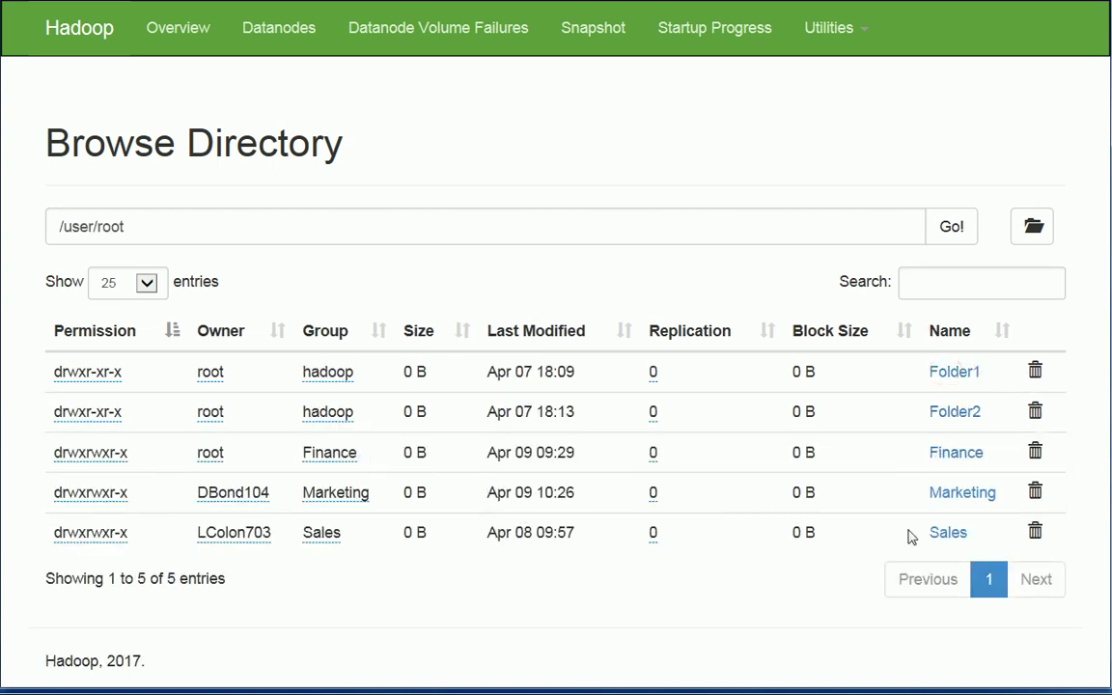
{"action": "left_click", "coordinate": [965, 494]}
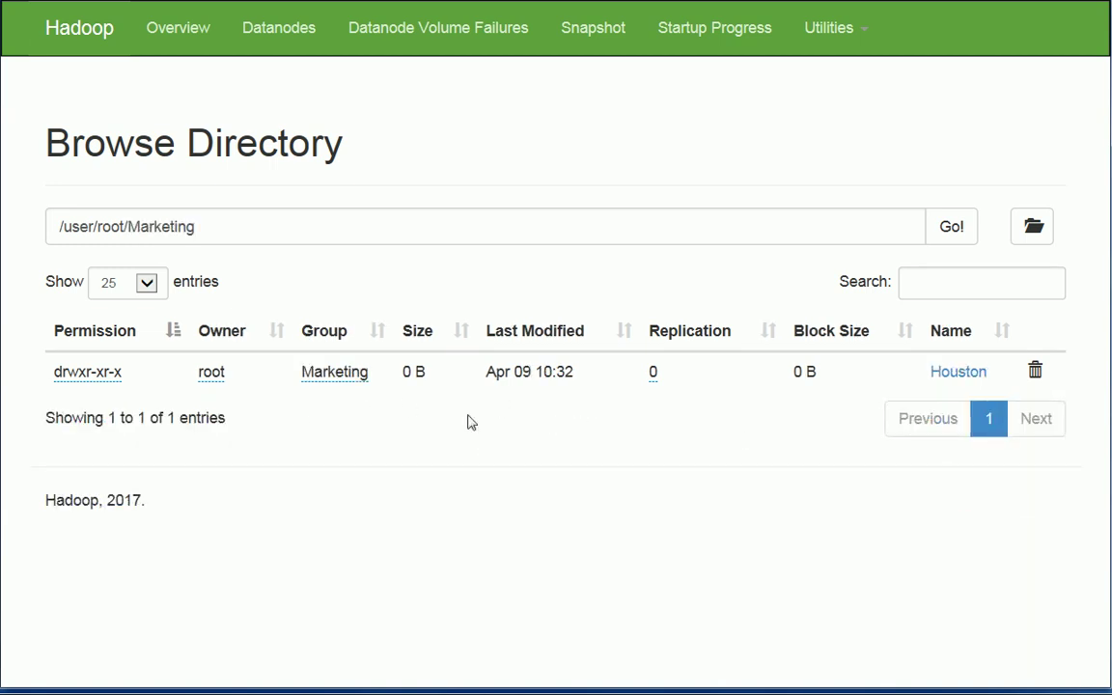
{"action": "left_click", "coordinate": [961, 373]}
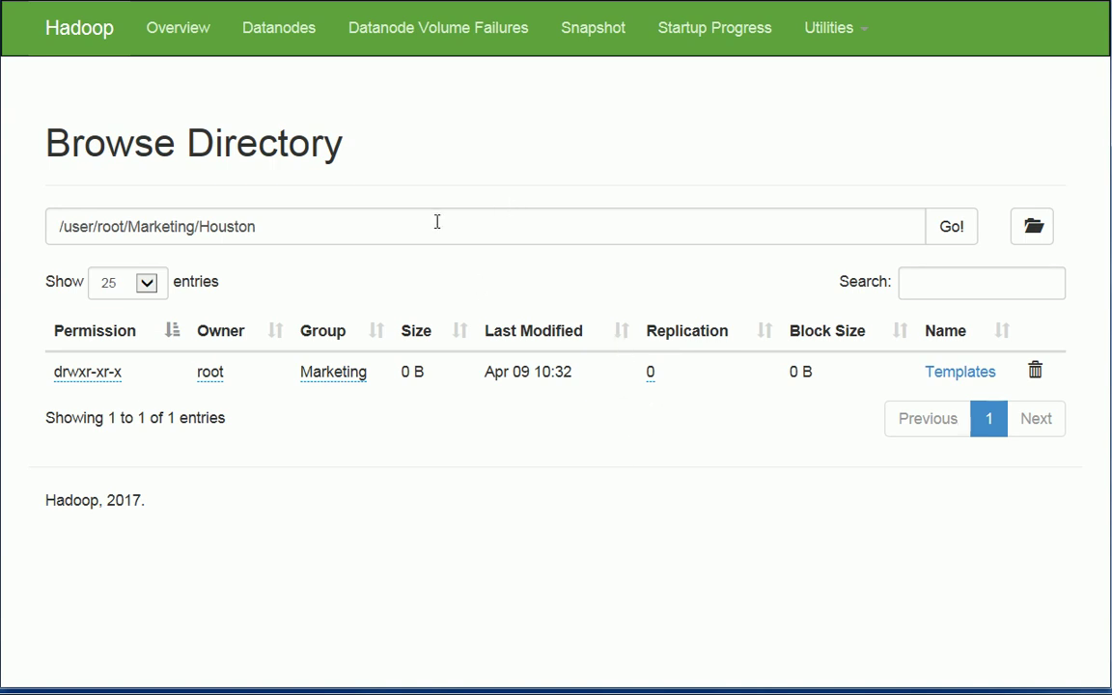
{"action": "left_click", "coordinate": [494, 8]}
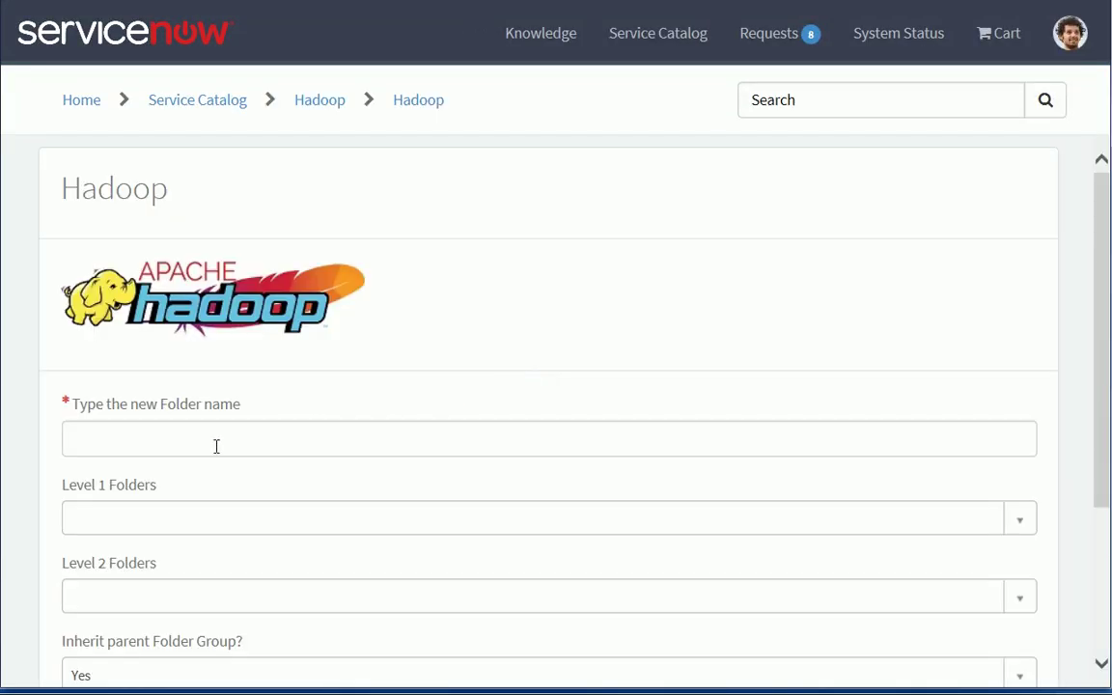
- Name the new folder 'Reports' and place it under Marketing > Houston
{"action": "left_click", "coordinate": [216, 443]}
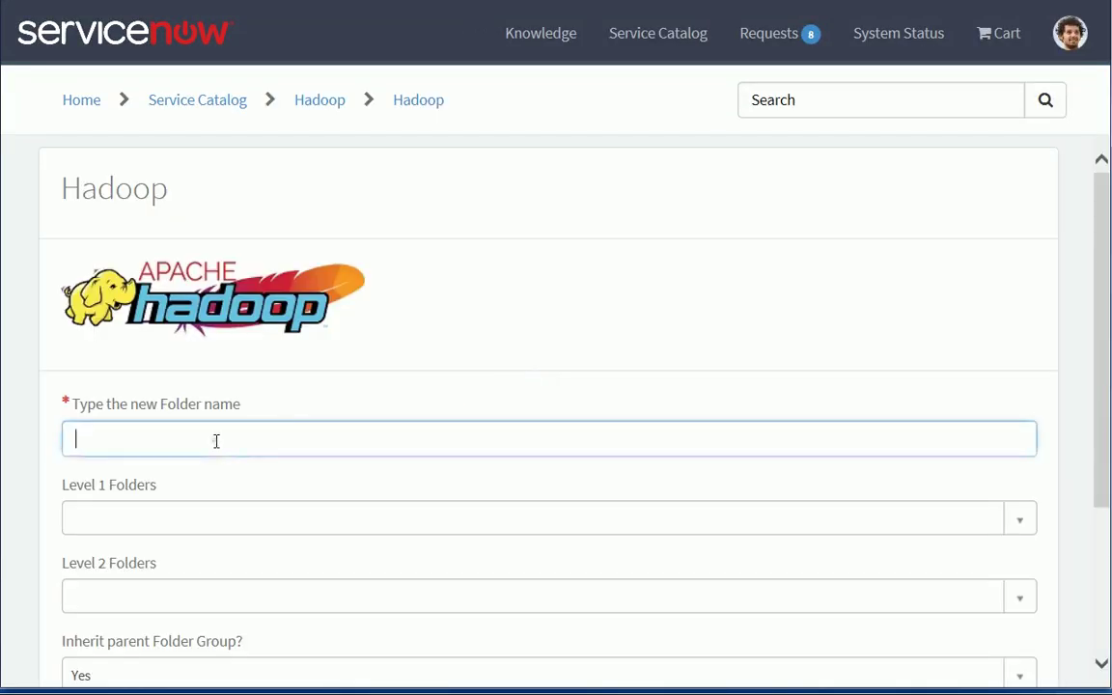
{"action": "type", "text": "Reports"}
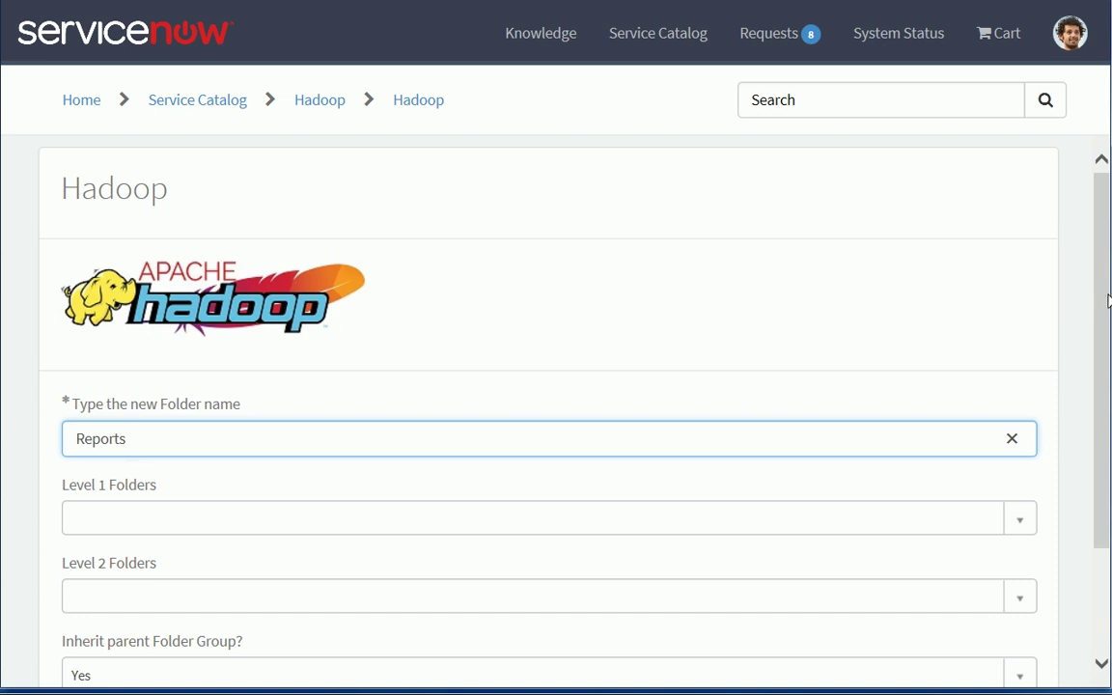
{"action": "left_click_drag", "start_coordinate": [1109, 301], "coordinate": [1083, 444]}
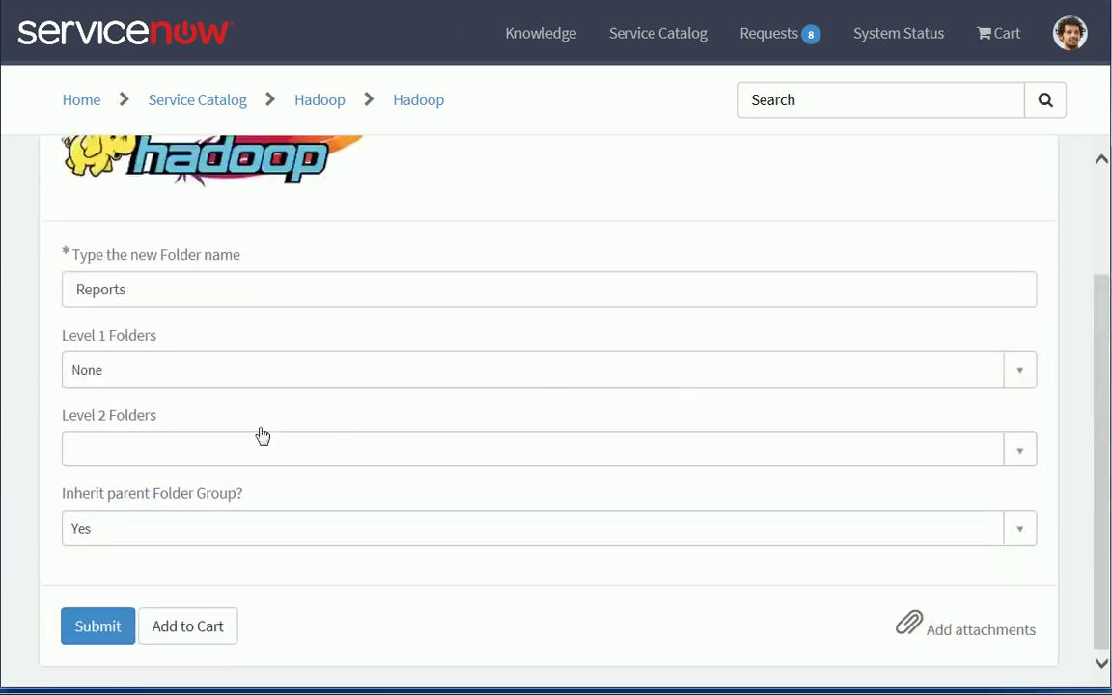
{"action": "left_click", "coordinate": [128, 362]}
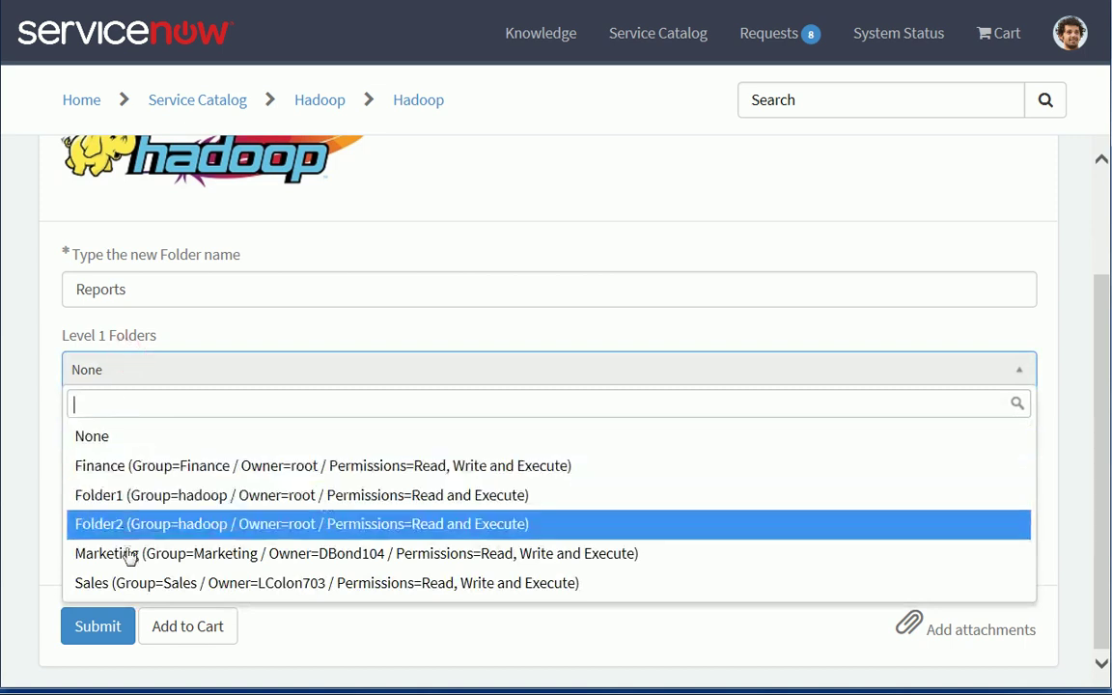
{"action": "left_click", "coordinate": [129, 556]}
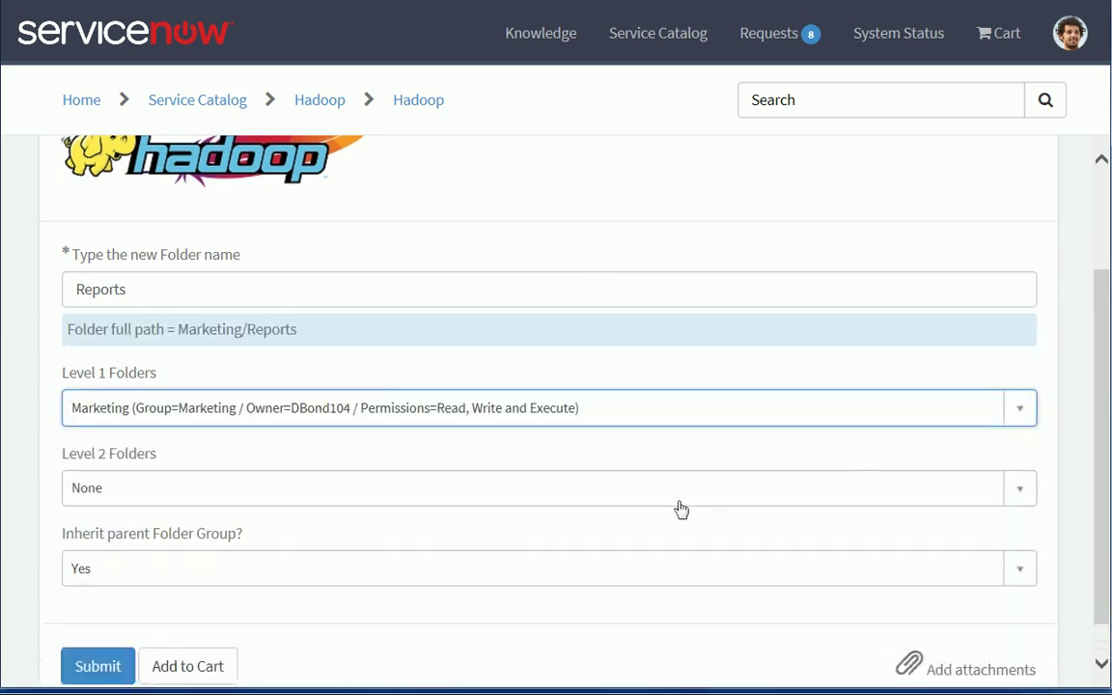
{"action": "left_click", "coordinate": [138, 499]}
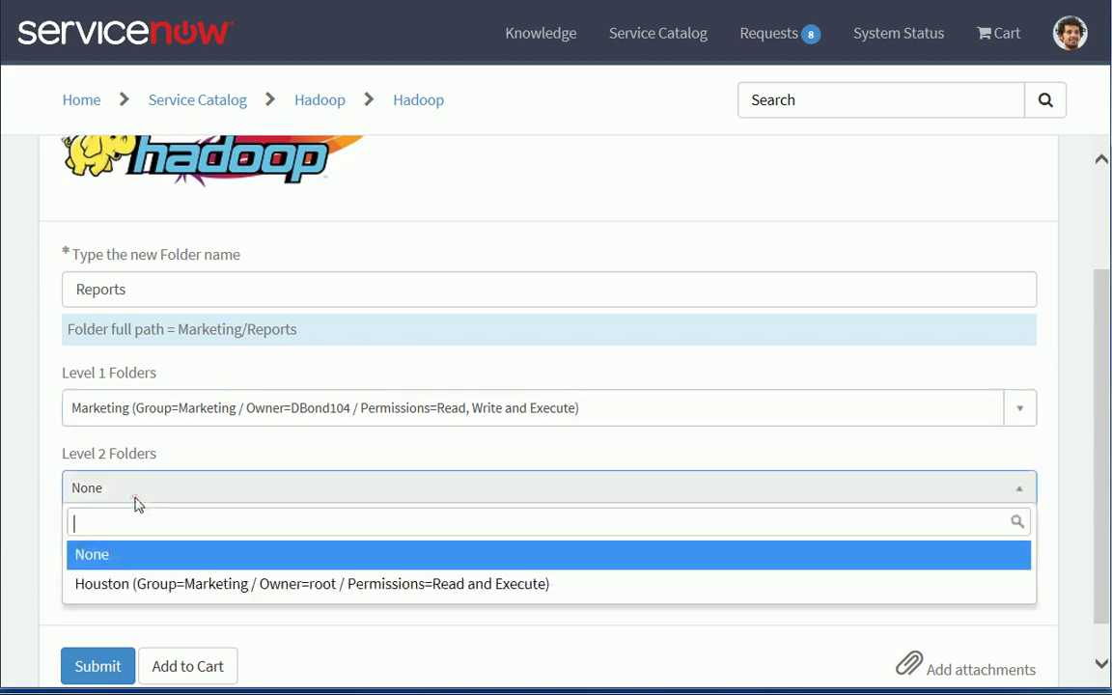
{"action": "left_click", "coordinate": [131, 585]}
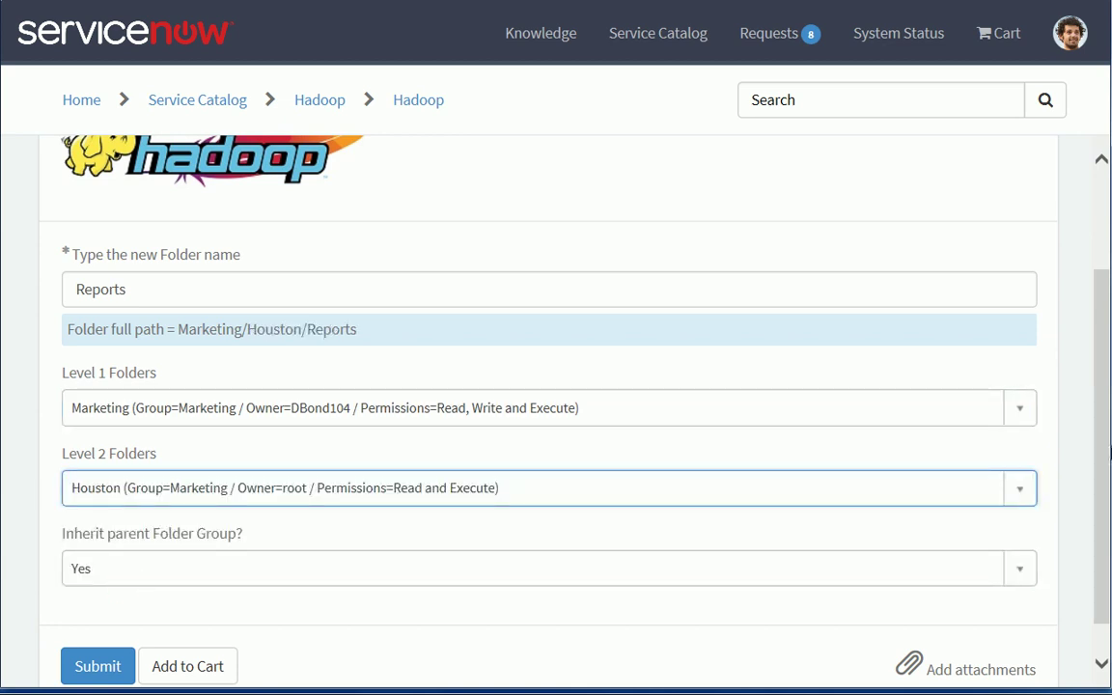
- Set Inherit to No, group 'Marketing_Houston' with Read and Execute, and submit
{"action": "scroll", "coordinate": [1108, 459], "scroll_direction": "down", "scroll_amount": 1}
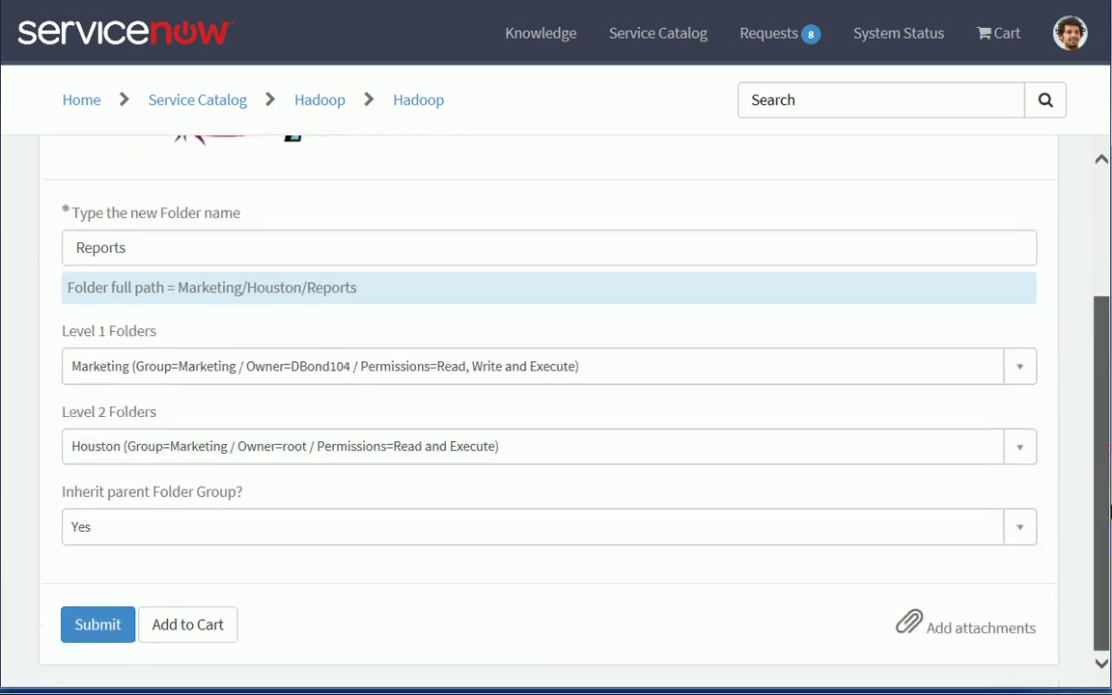
{"action": "left_click", "coordinate": [172, 537]}
{"action": "left_click", "coordinate": [122, 626]}
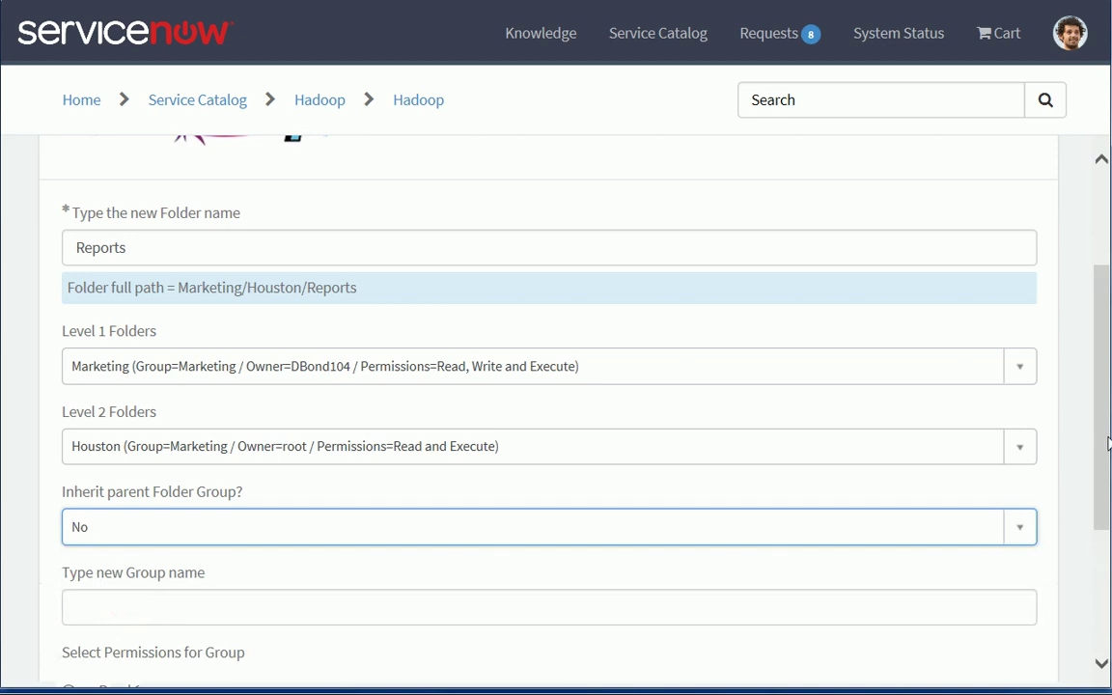
{"action": "scroll", "coordinate": [1109, 442], "scroll_direction": "down", "scroll_amount": 3}
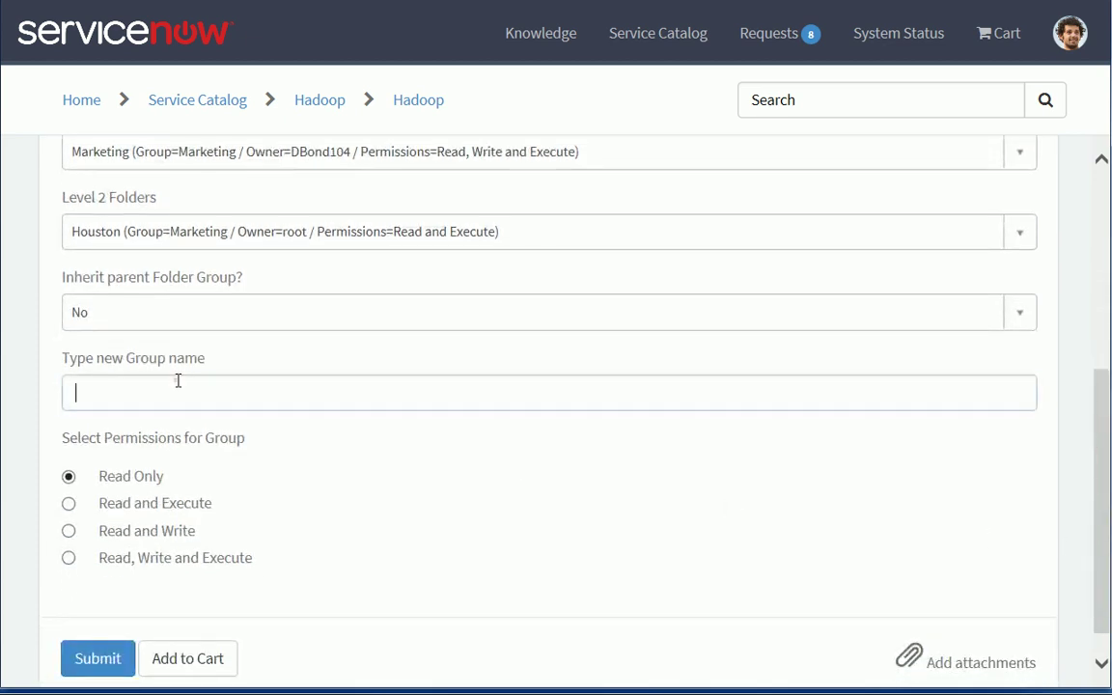
{"action": "left_click", "coordinate": [177, 381]}
{"action": "type", "text": "Mar"}
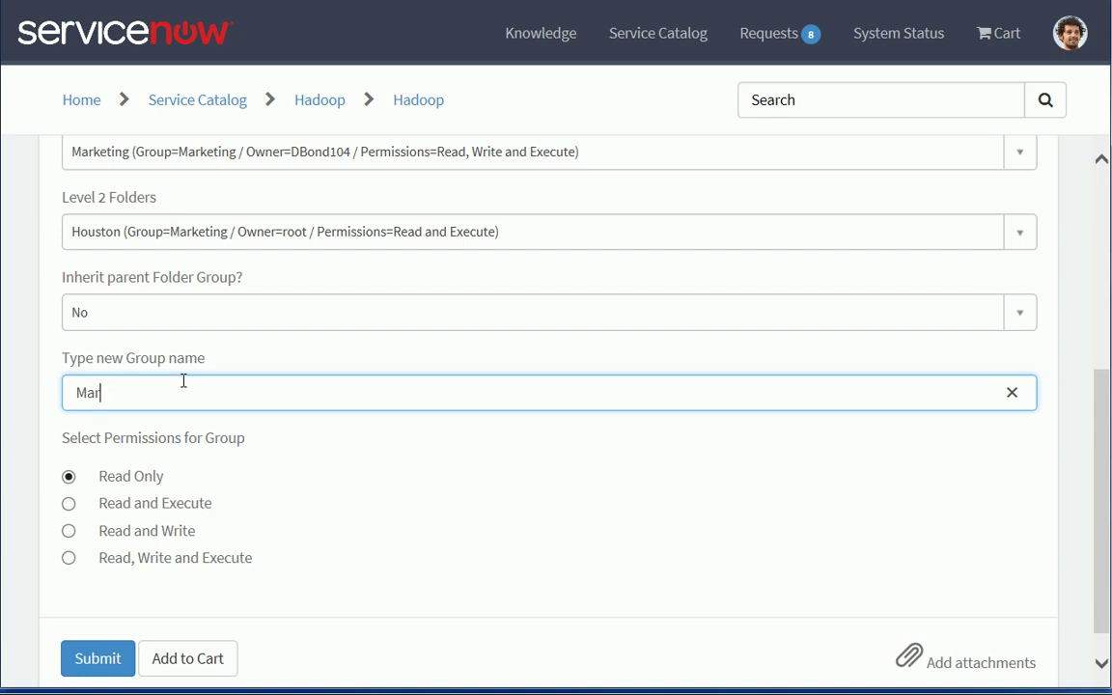
{"action": "type", "text": "keting_Houston"}
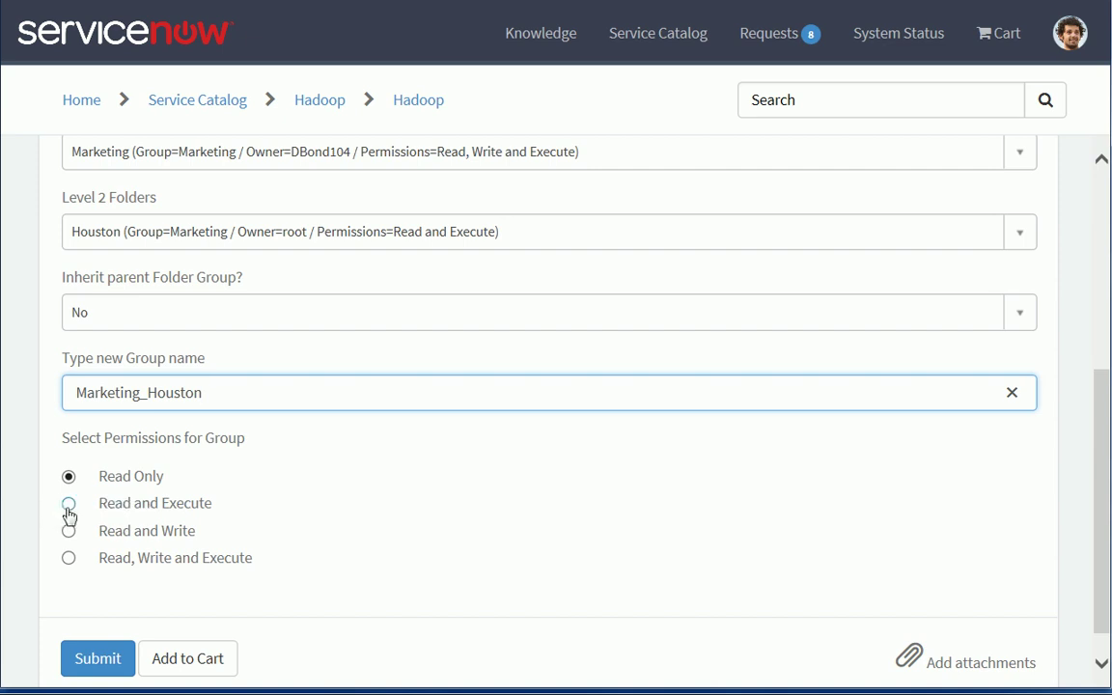
{"action": "left_click", "coordinate": [68, 506]}
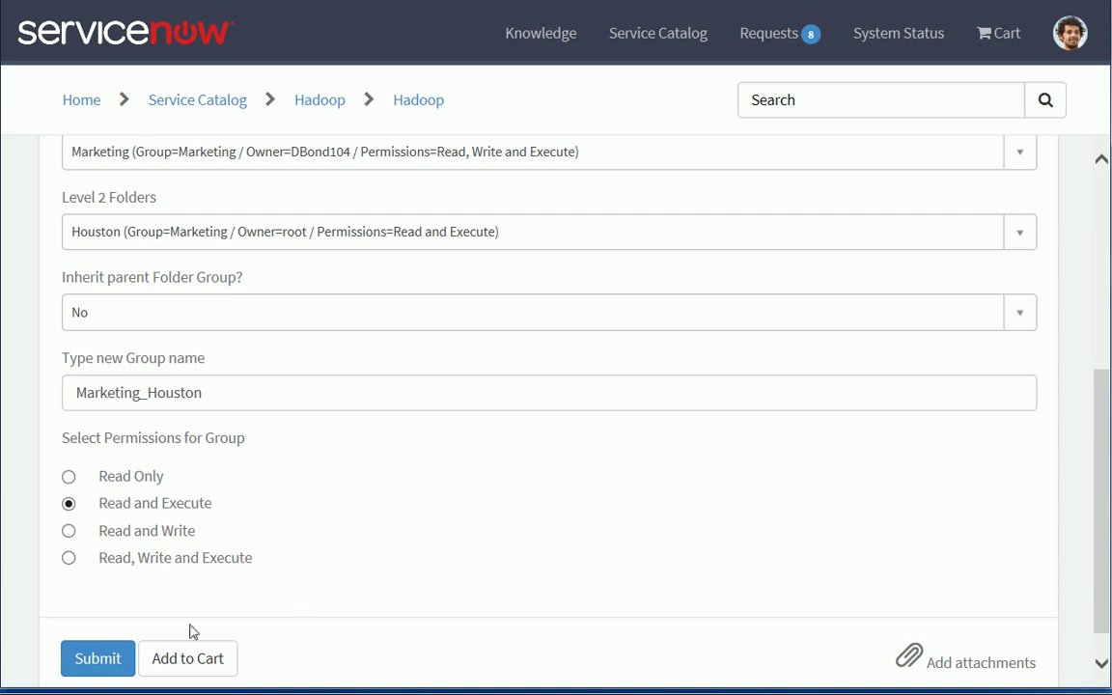
{"action": "left_click", "coordinate": [100, 660]}
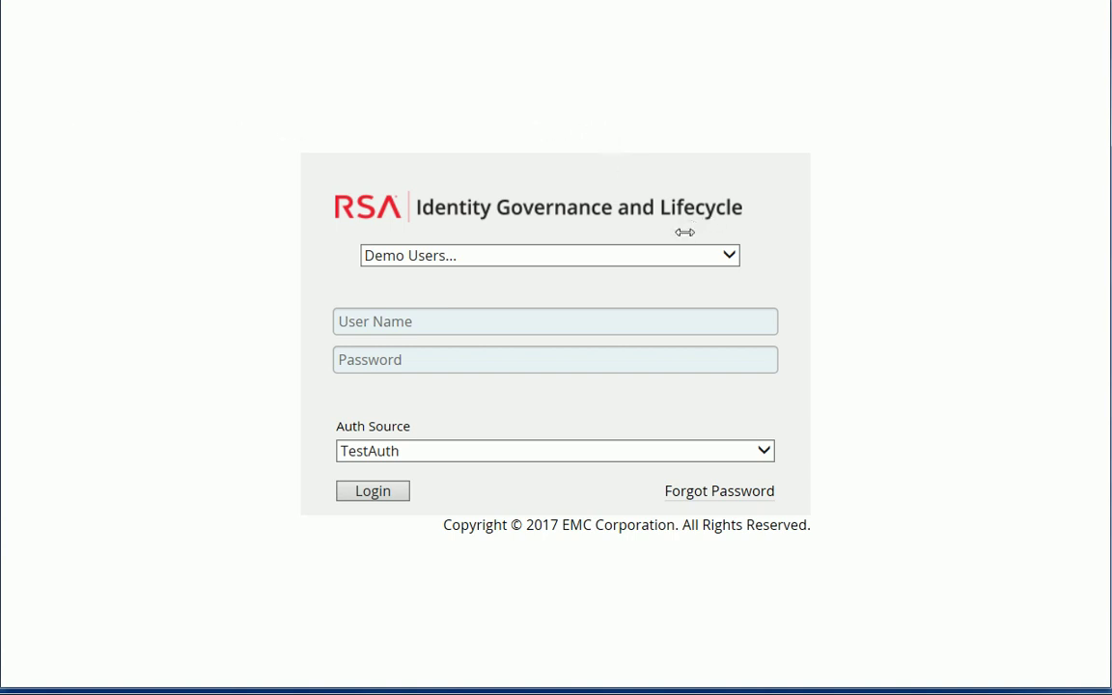
- Log in to RSA Identity Governance and Lifecycle as the Monitor demo user
{"action": "left_click", "coordinate": [731, 255]}
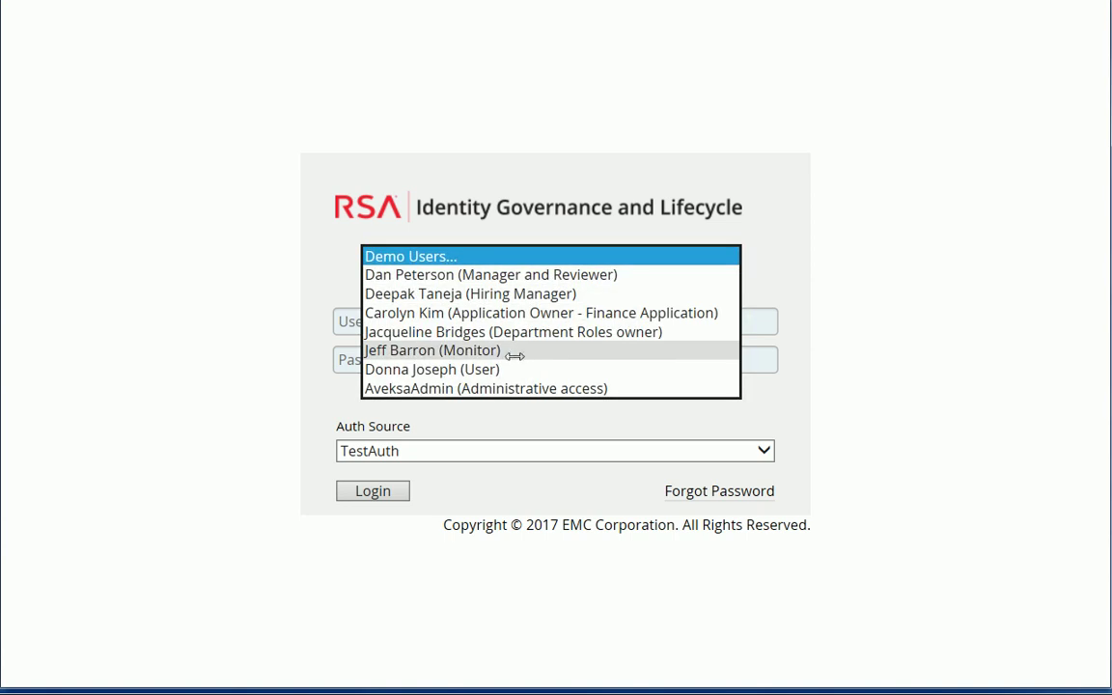
{"action": "left_click", "coordinate": [482, 351]}
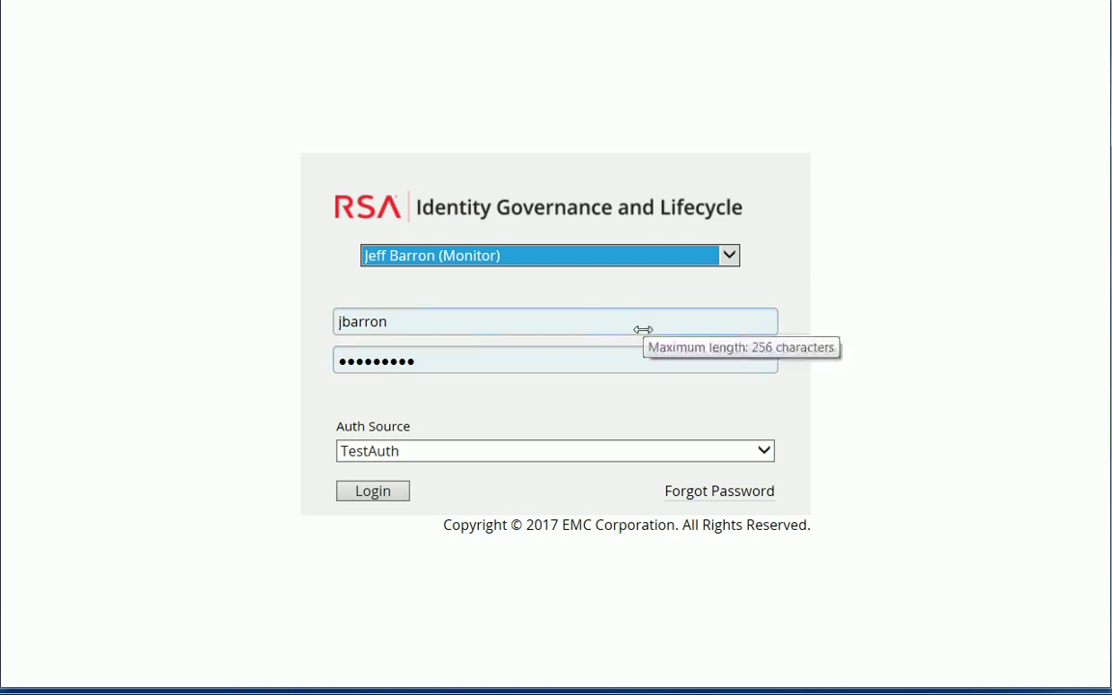
{"action": "key", "text": "Return"}
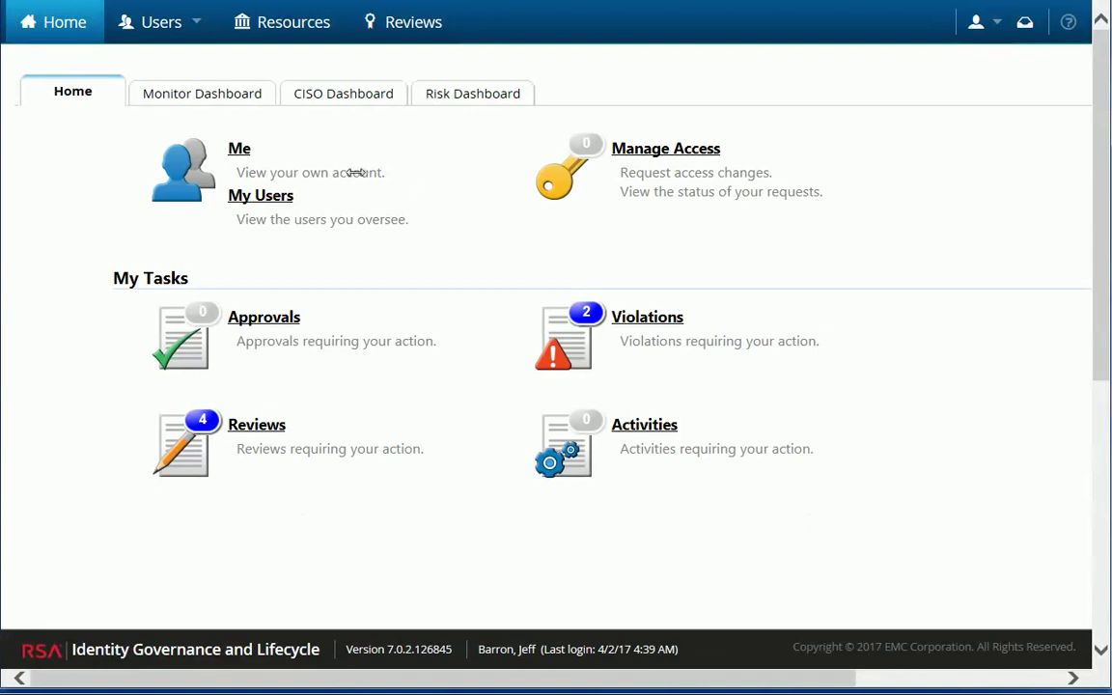
- Open Hadoop Ownership Review-1's items and list all data resources for the first reviewer
{"action": "left_click", "coordinate": [384, 19]}
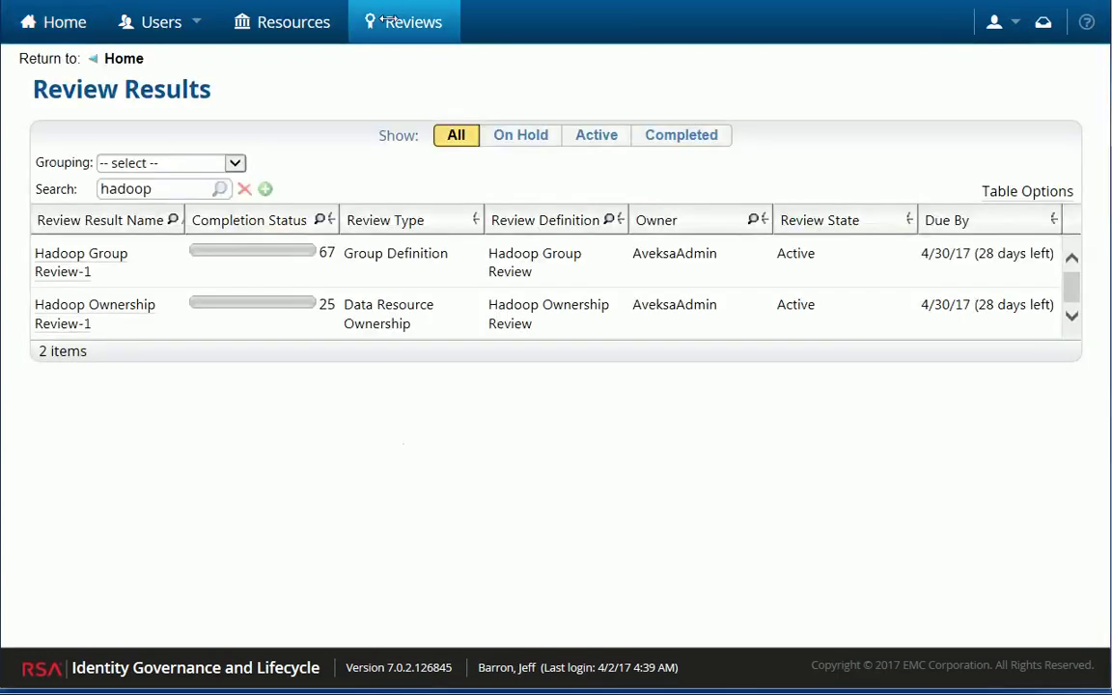
{"action": "left_click", "coordinate": [135, 306]}
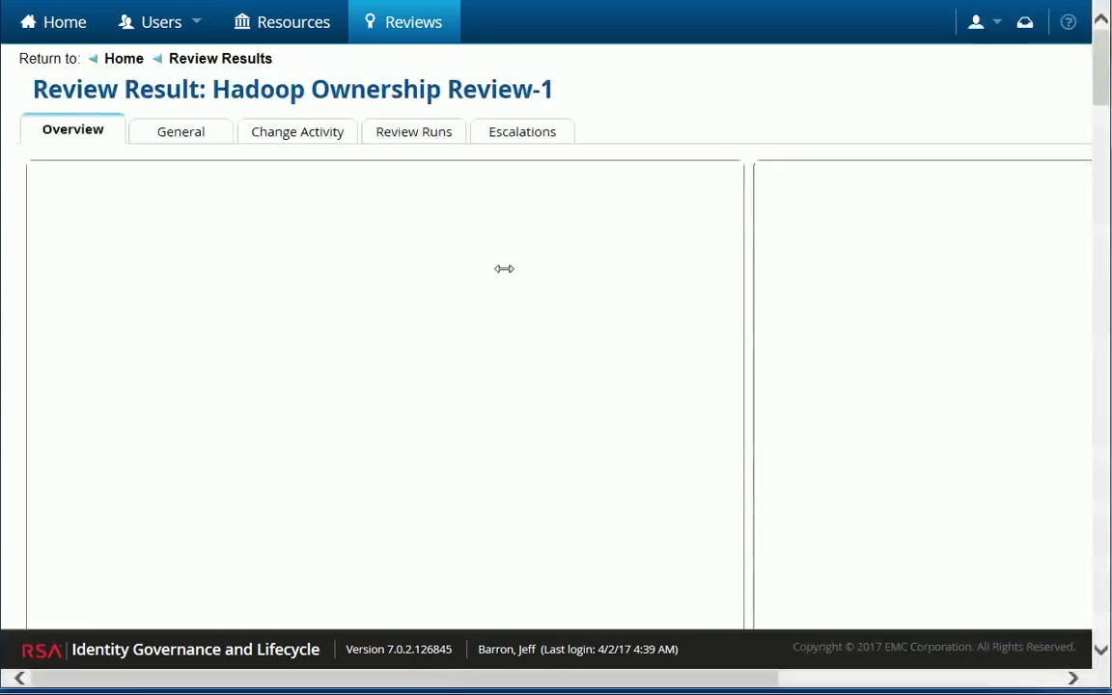
{"action": "left_click", "coordinate": [178, 126]}
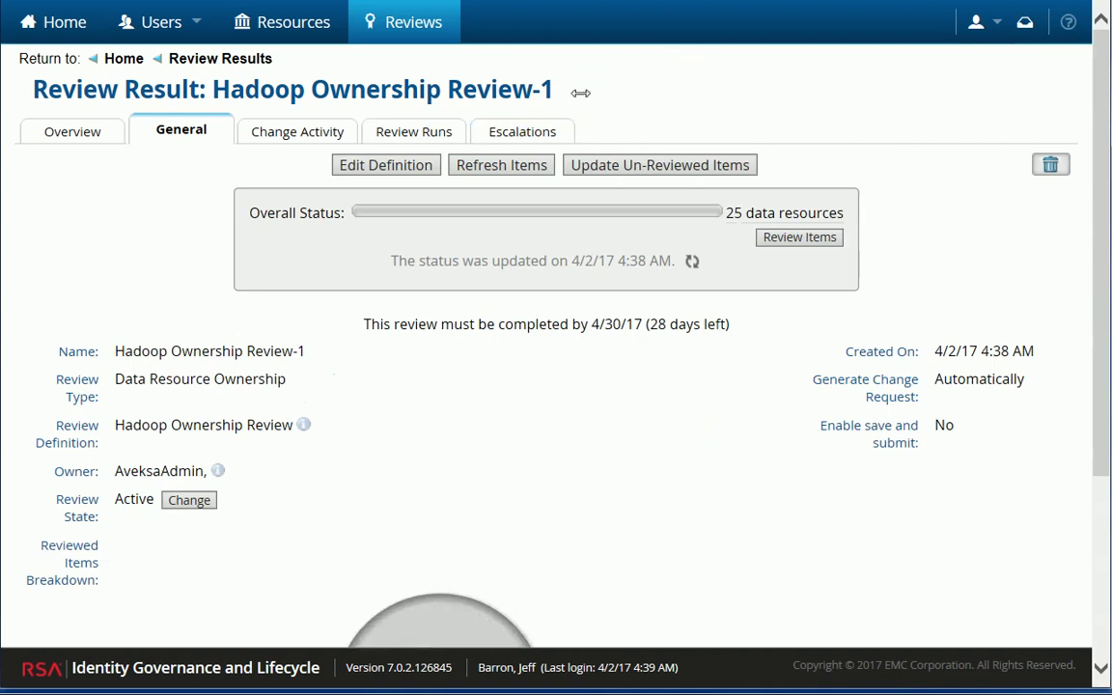
{"action": "left_click", "coordinate": [797, 236]}
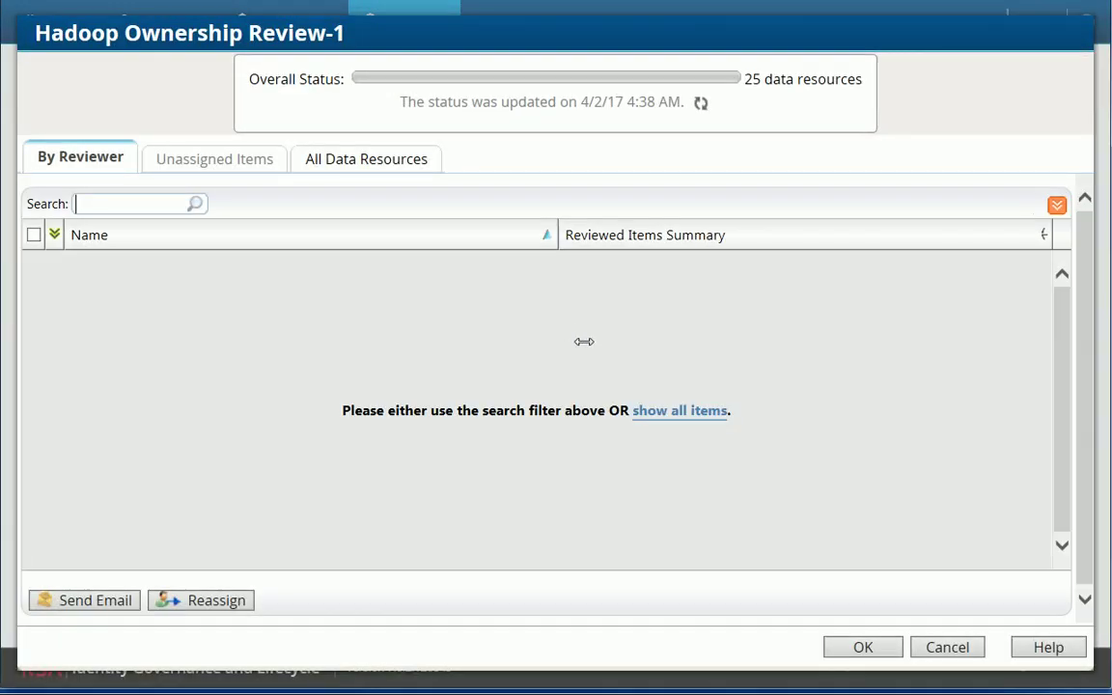
{"action": "left_click", "coordinate": [670, 411]}
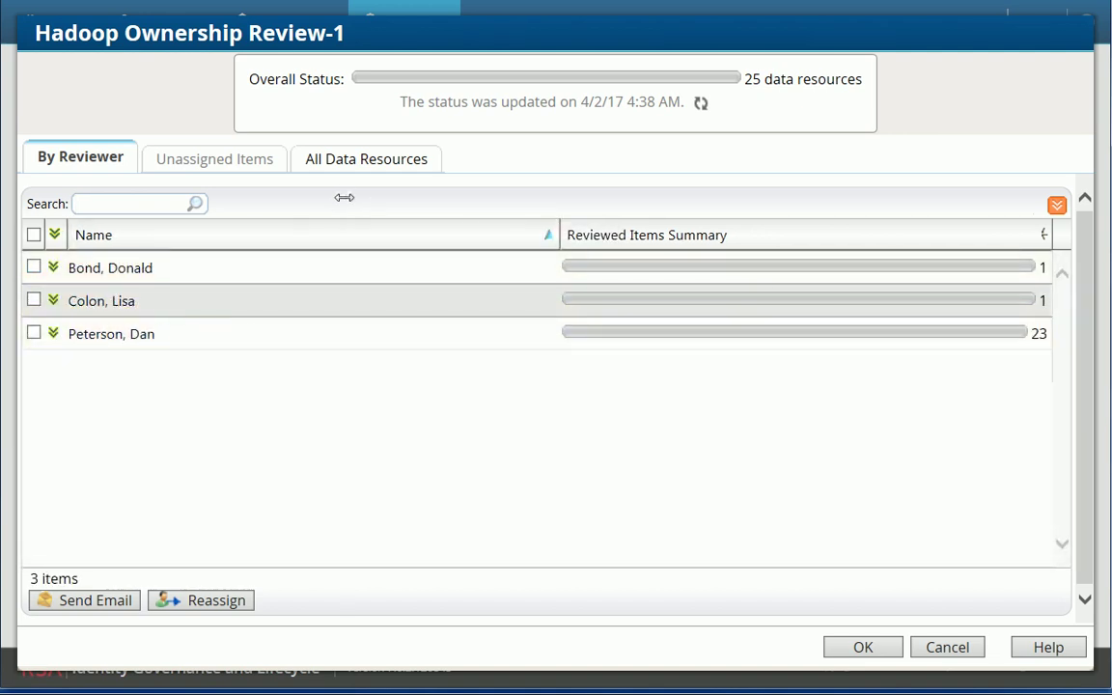
{"action": "left_click", "coordinate": [76, 299]}
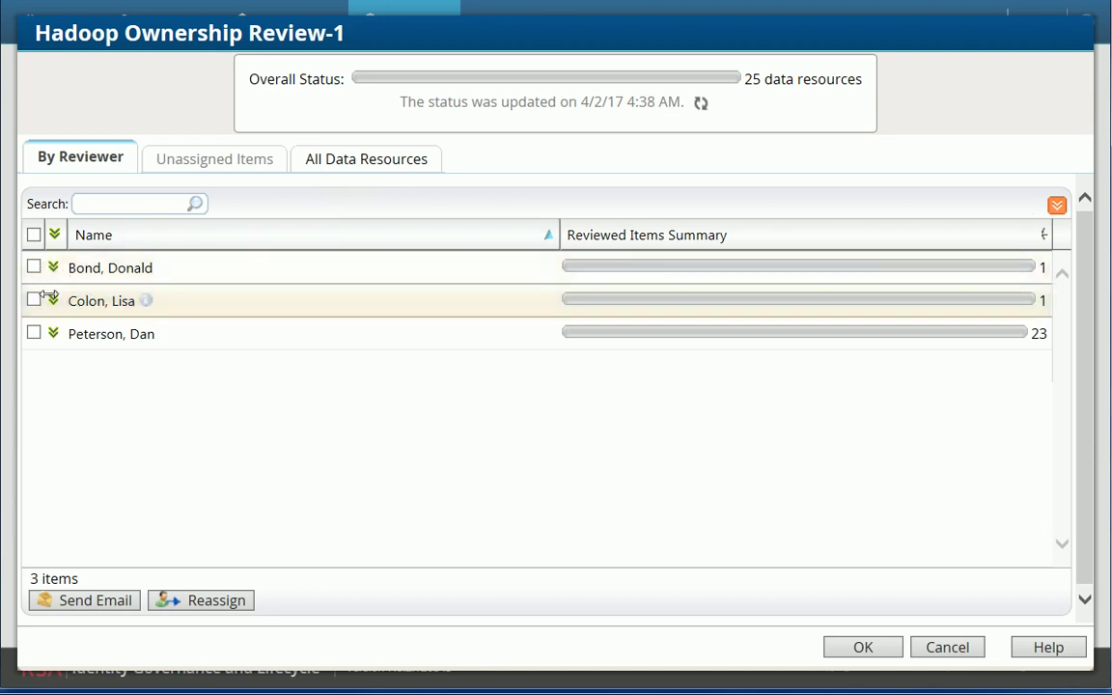
{"action": "left_click", "coordinate": [53, 268]}
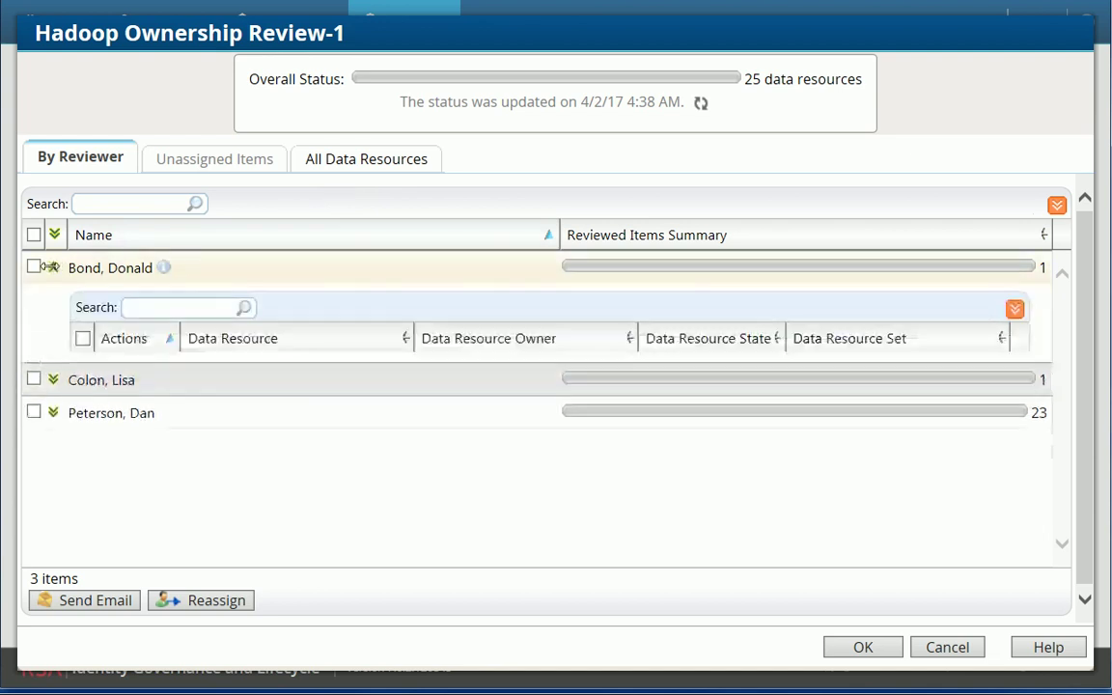
{"action": "left_click", "coordinate": [682, 367]}
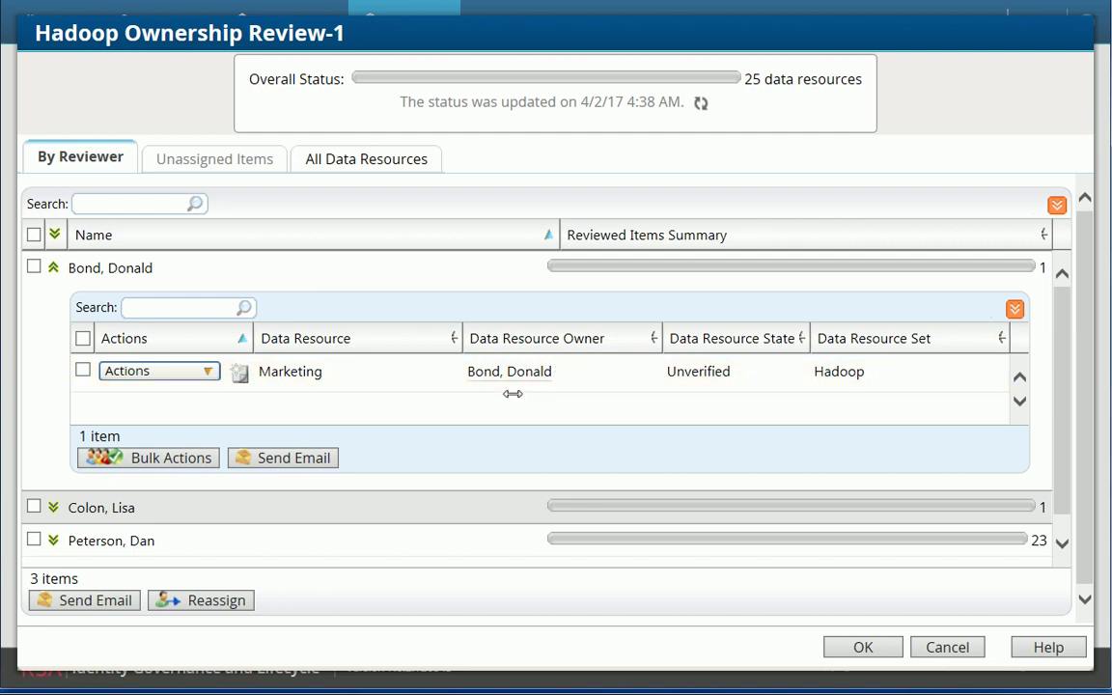
- Preview identifying a new owner for Marketing, cancel unchanged, and return to the Hadoop listing
{"action": "left_click", "coordinate": [208, 373]}
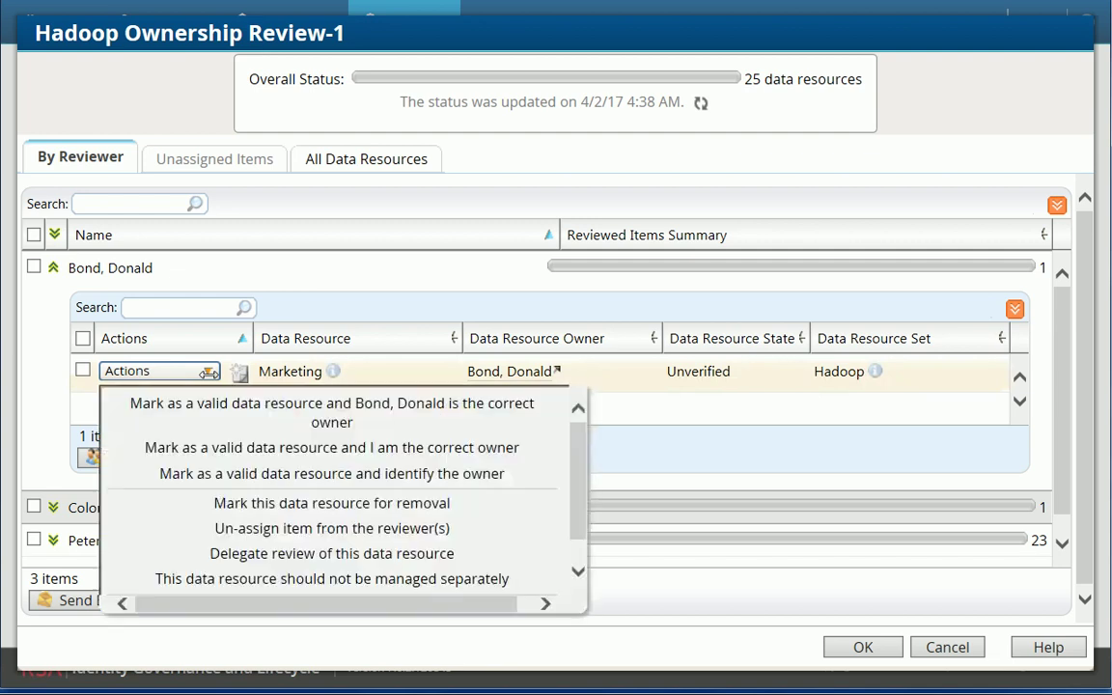
{"action": "left_click", "coordinate": [480, 472]}
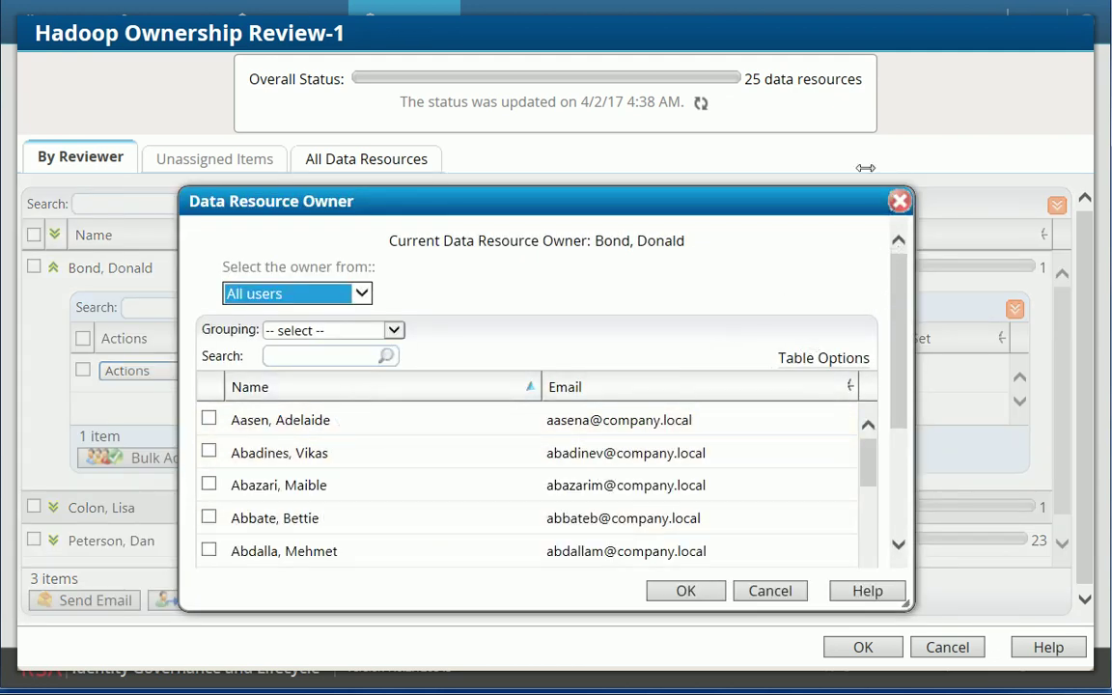
{"action": "left_click", "coordinate": [900, 201]}
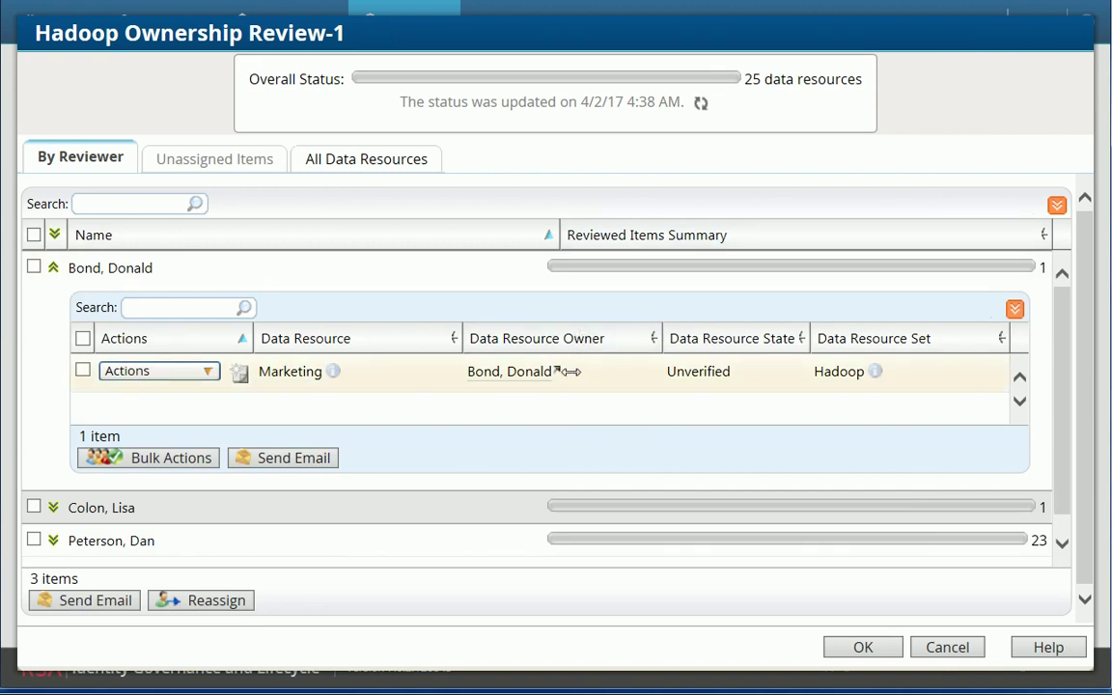
{"action": "left_click", "coordinate": [848, 6]}
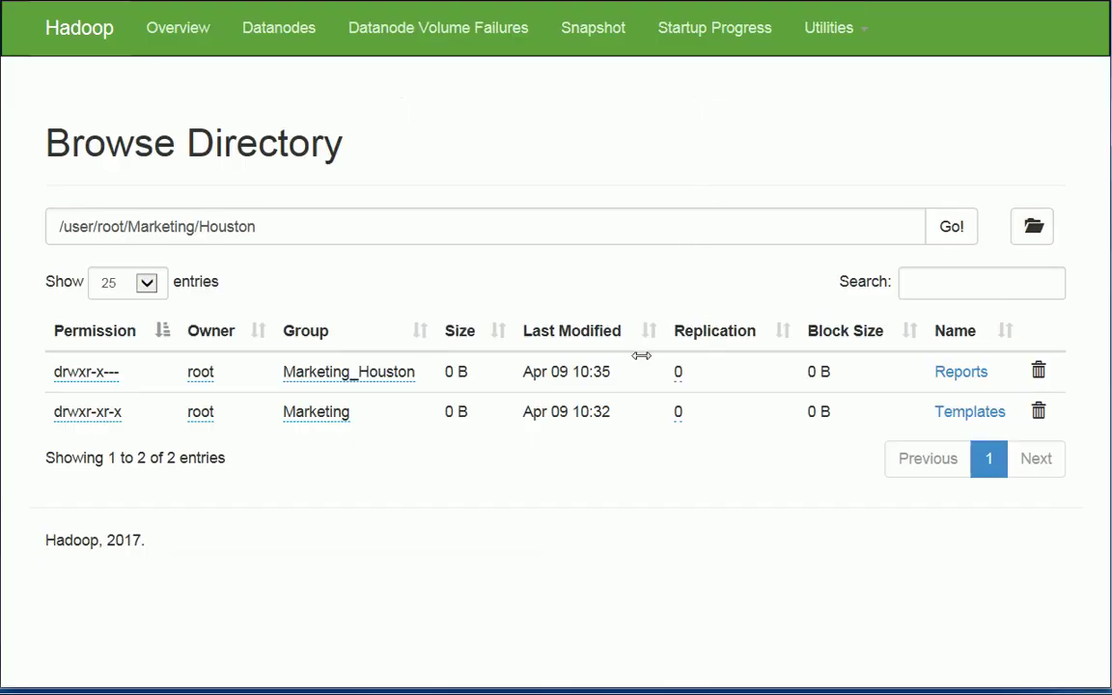
- Trim the path to /user/root/Marketing/ and list the Marketing folder
{"action": "left_click", "coordinate": [277, 227]}
{"action": "key", "text": "BackSpace"}
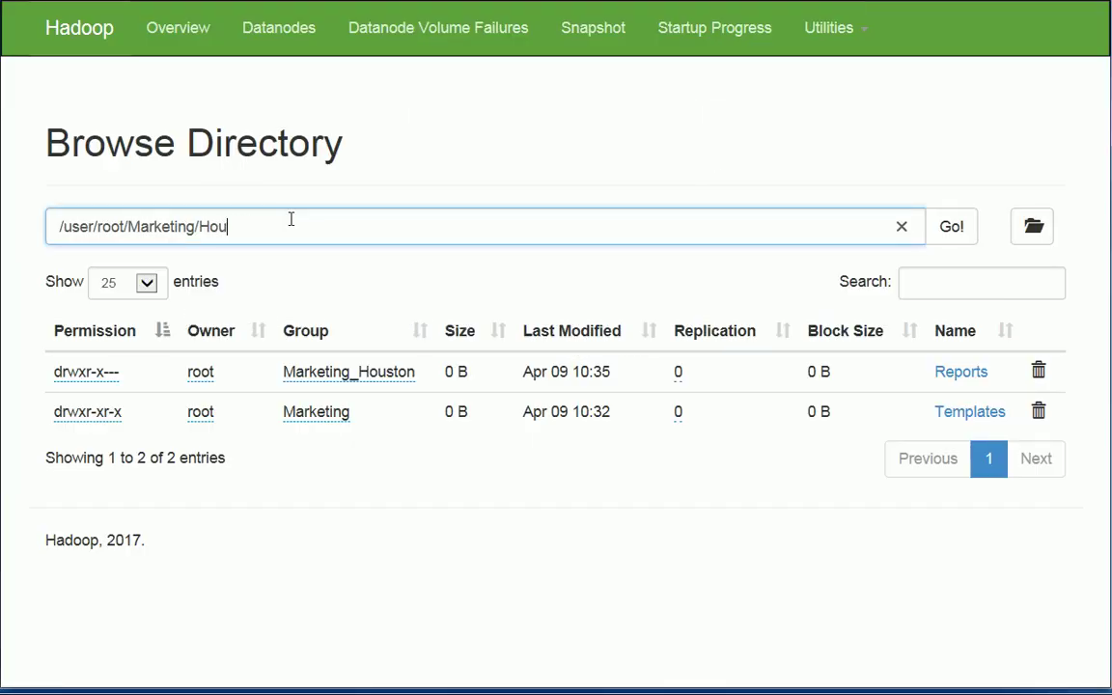
{"action": "key", "text": "BackSpace"}
{"action": "key", "text": "BackSpace"}
{"action": "left_click", "coordinate": [966, 226]}
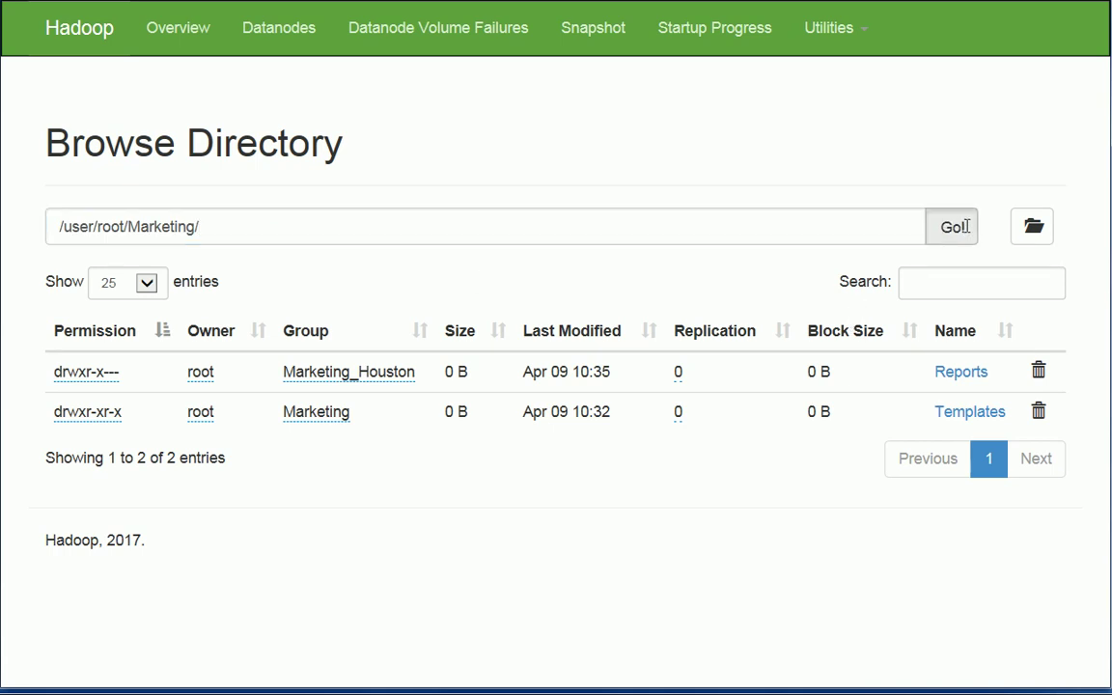
- Remove Marketing/ from the path and list the folders under /user/root
{"action": "left_click", "coordinate": [272, 226]}
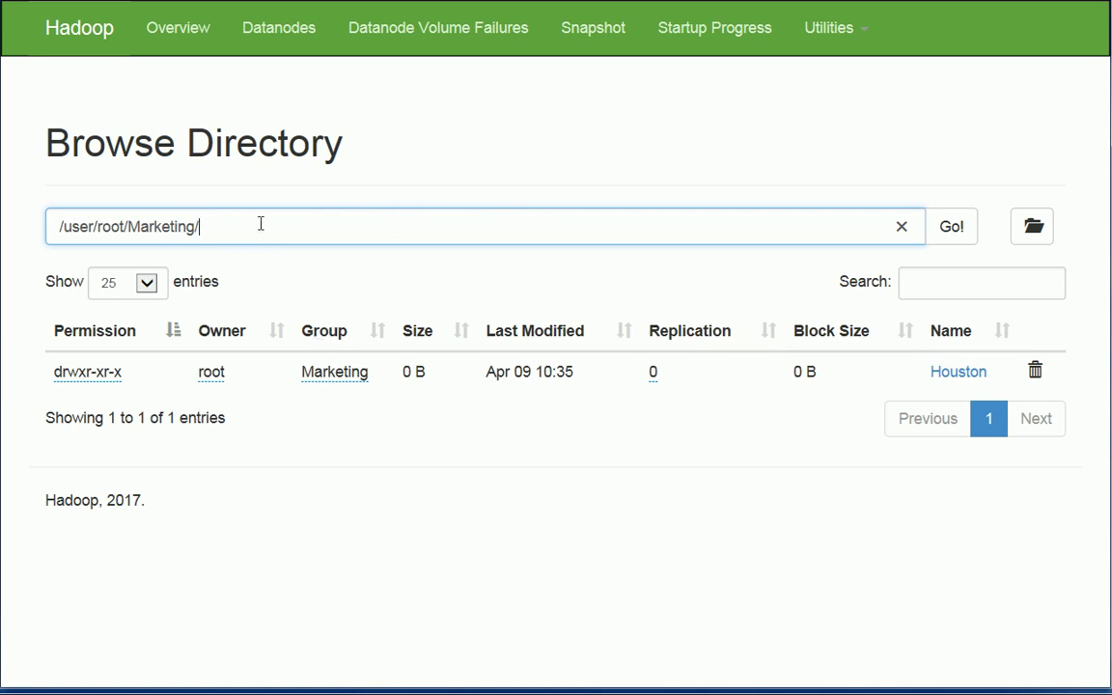
{"action": "left_click_drag", "start_coordinate": [245, 225], "coordinate": [128, 225]}
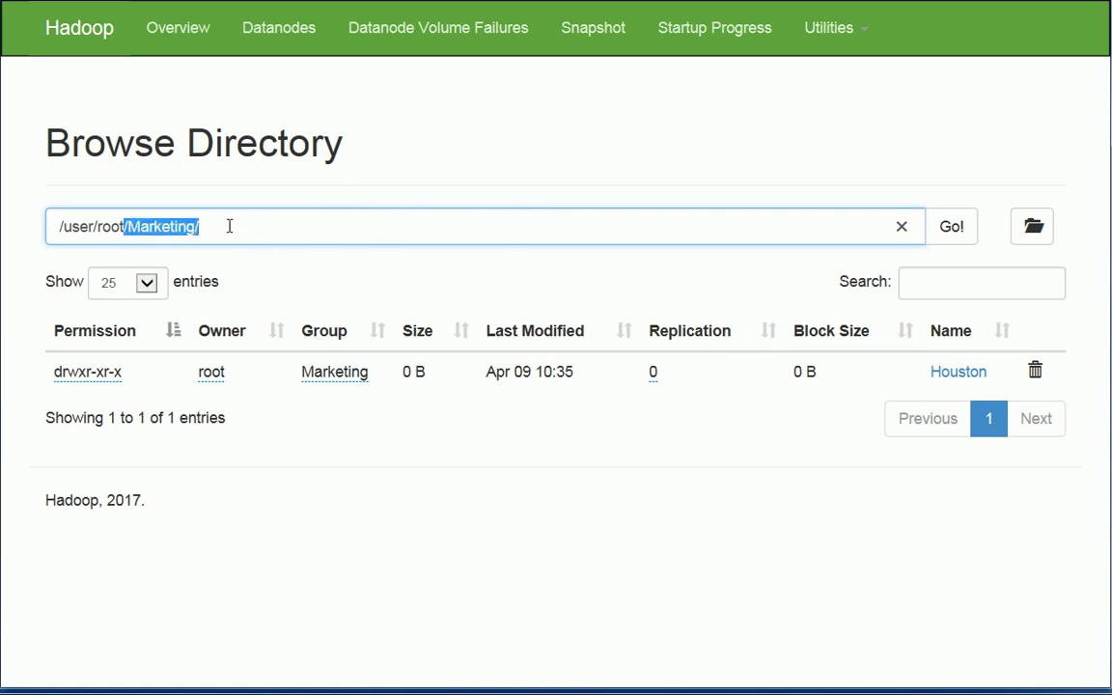
{"action": "key", "text": "BackSpace"}
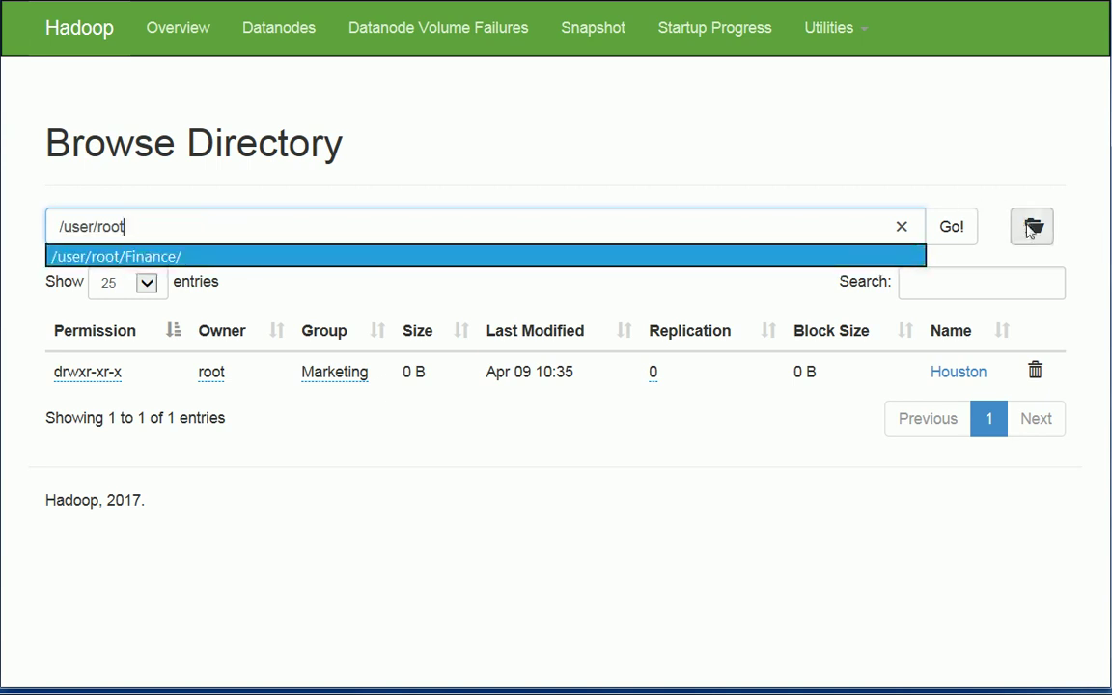
{"action": "left_click", "coordinate": [954, 232]}
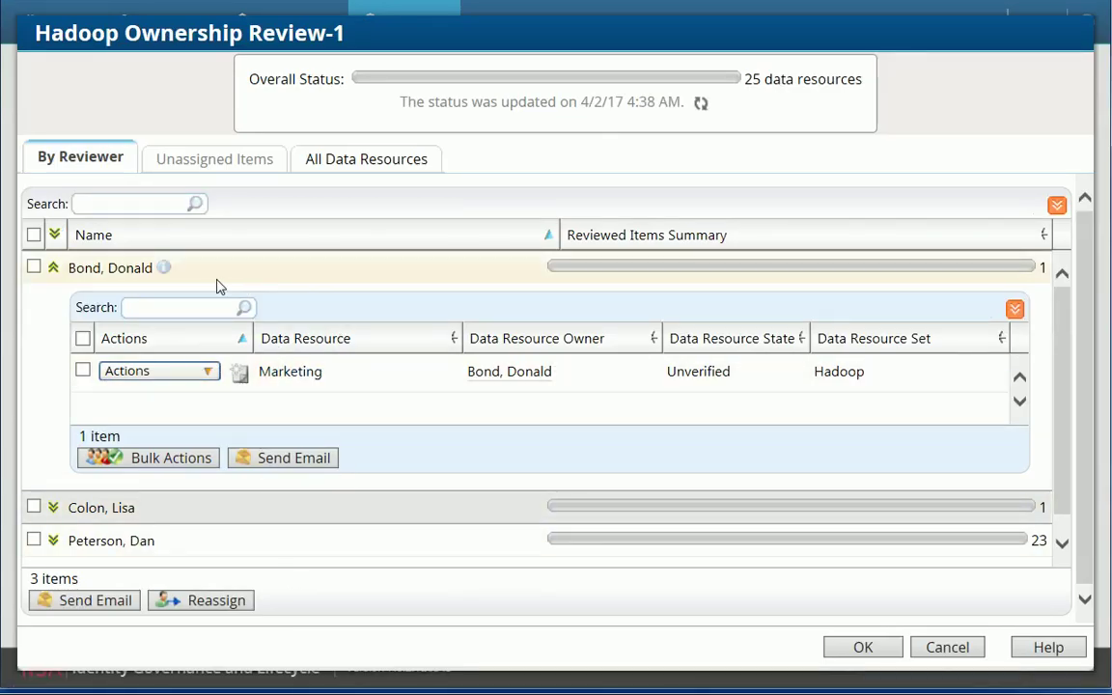
- Collapse the first reviewer's data resources and show all of the second reviewer's items
{"action": "left_click", "coordinate": [54, 271]}
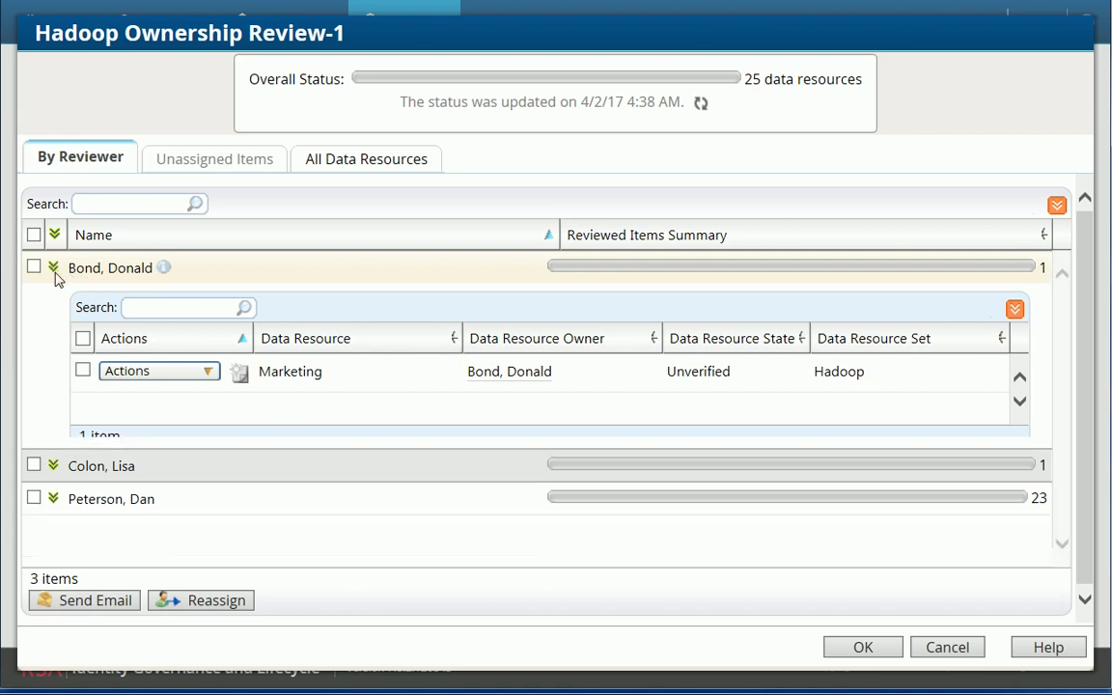
{"action": "left_click", "coordinate": [54, 300]}
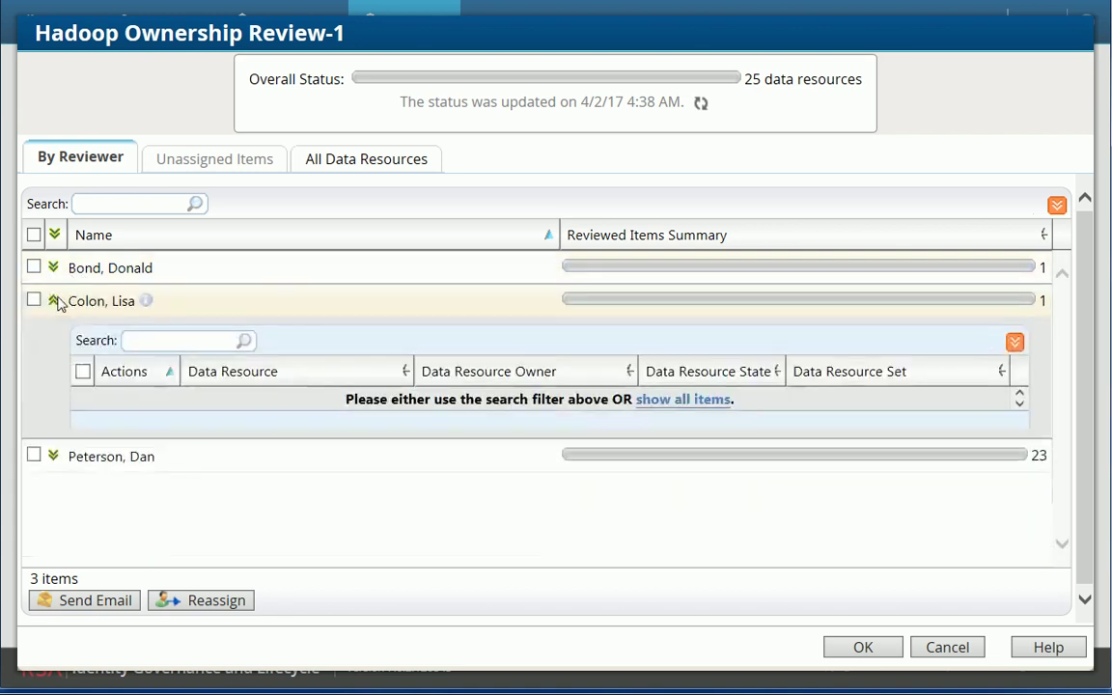
{"action": "left_click", "coordinate": [649, 399]}
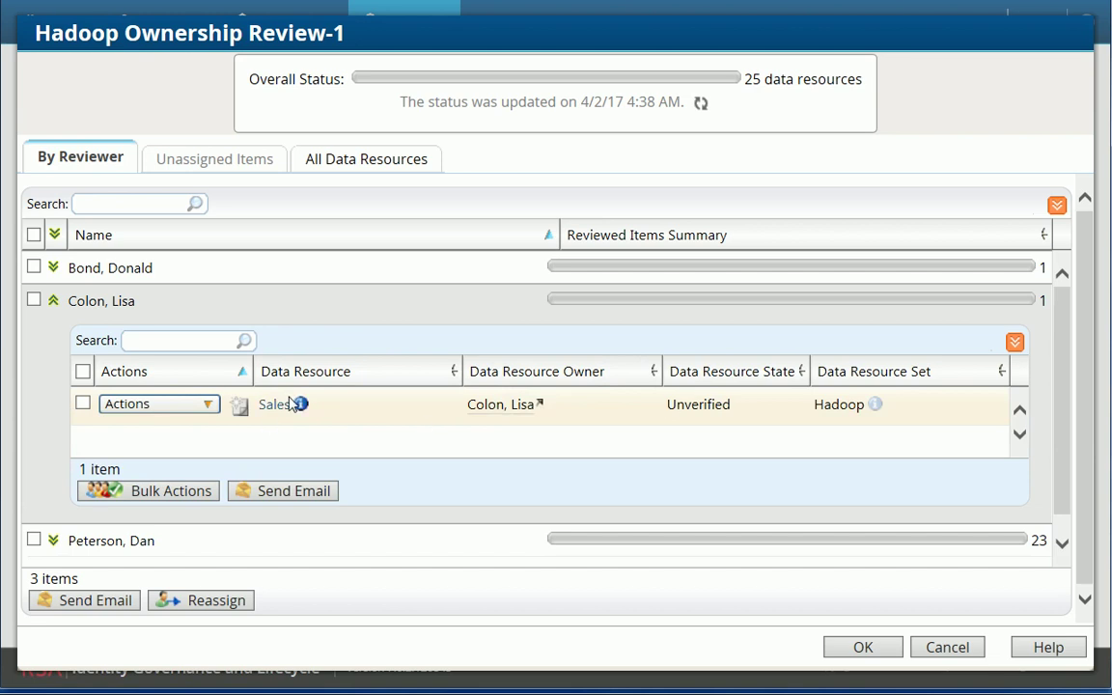
- Check the review decisions available for Sales, then cancel the ownership review without saving
{"action": "left_click", "coordinate": [207, 404]}
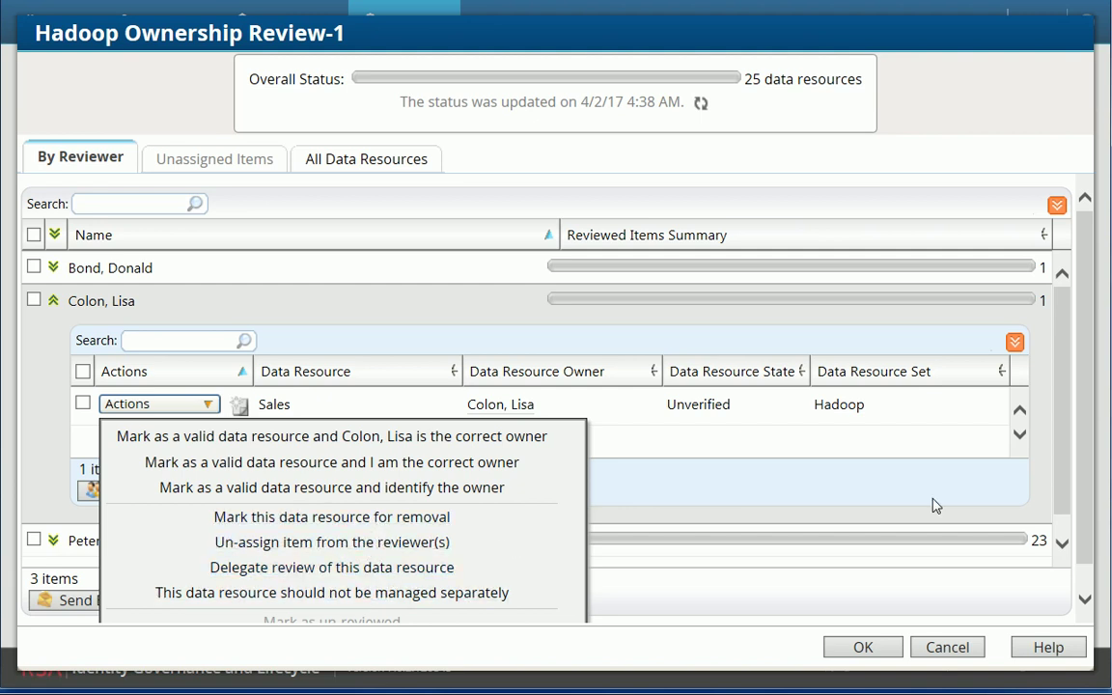
{"action": "scroll", "coordinate": [1083, 497], "scroll_direction": "down", "scroll_amount": 1}
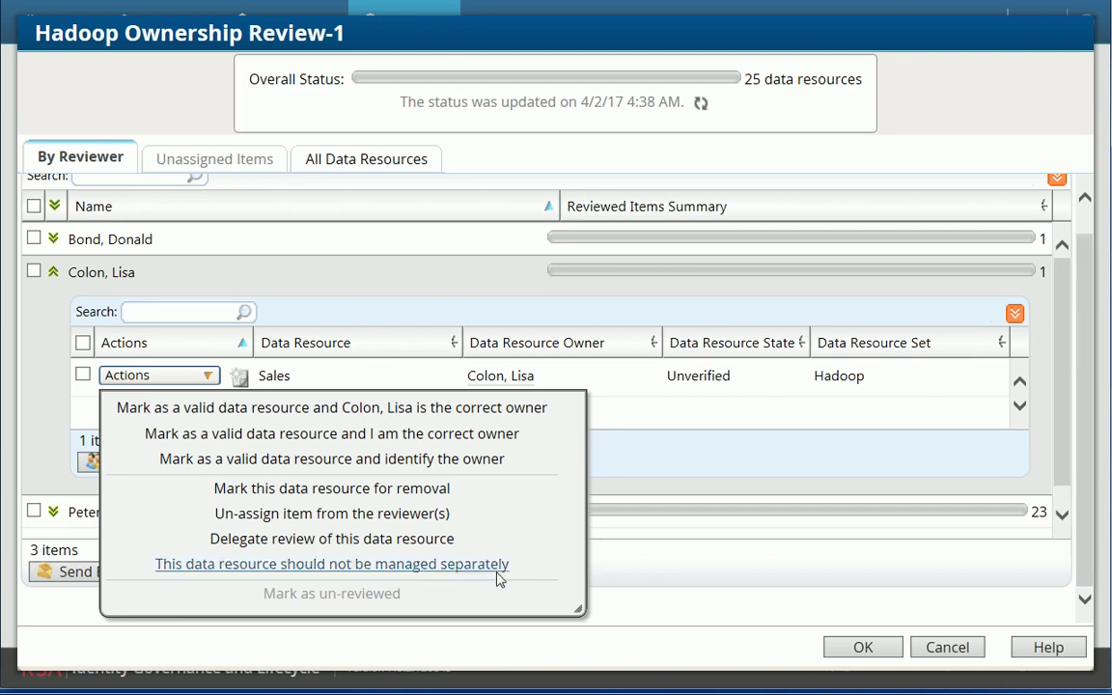
{"action": "left_click", "coordinate": [666, 548]}
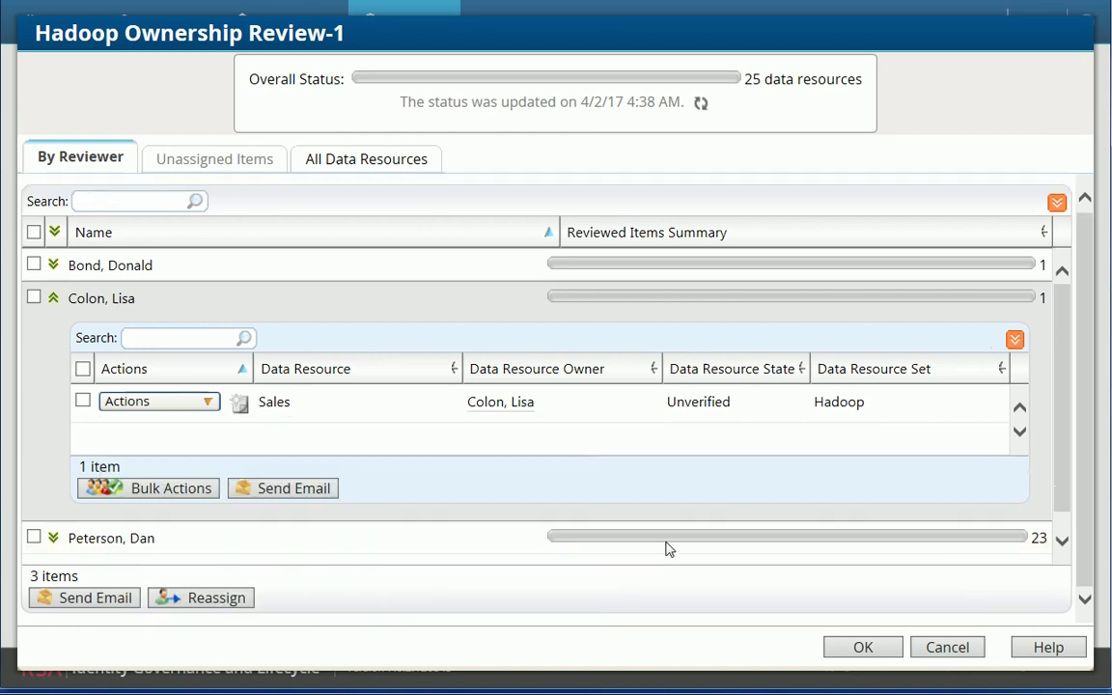
{"action": "left_click", "coordinate": [937, 653]}
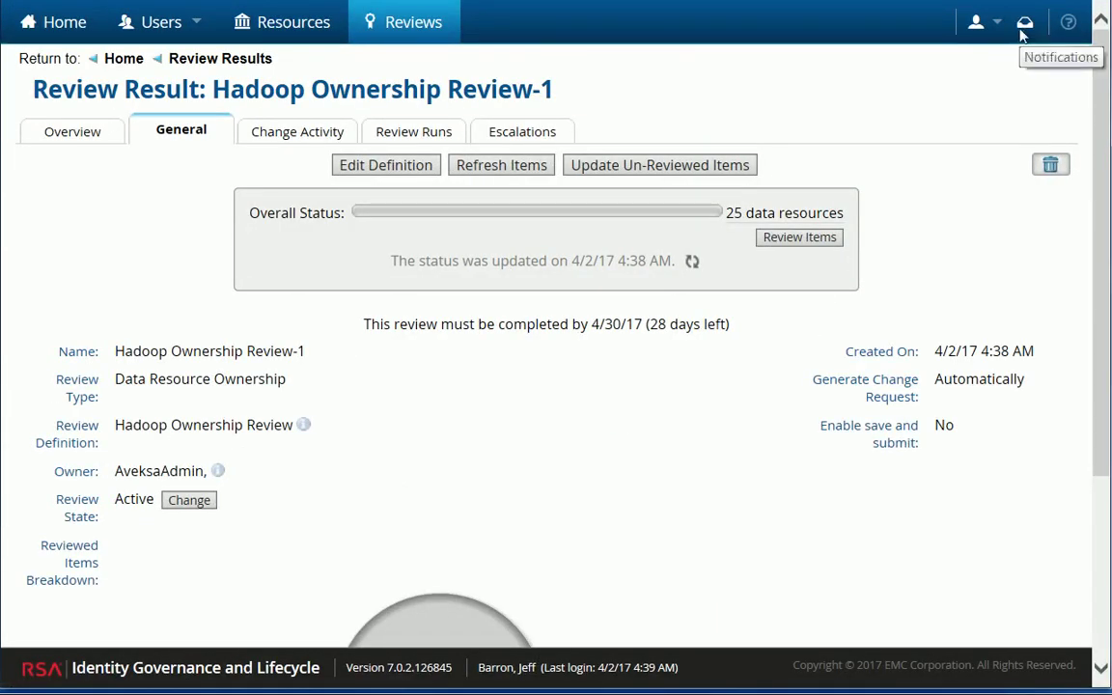
- Switch to the manager-and-reviewer demo account and start performing Hadoop Group Review-1 from Reviews
{"action": "mouse_move", "coordinate": [978, 21]}
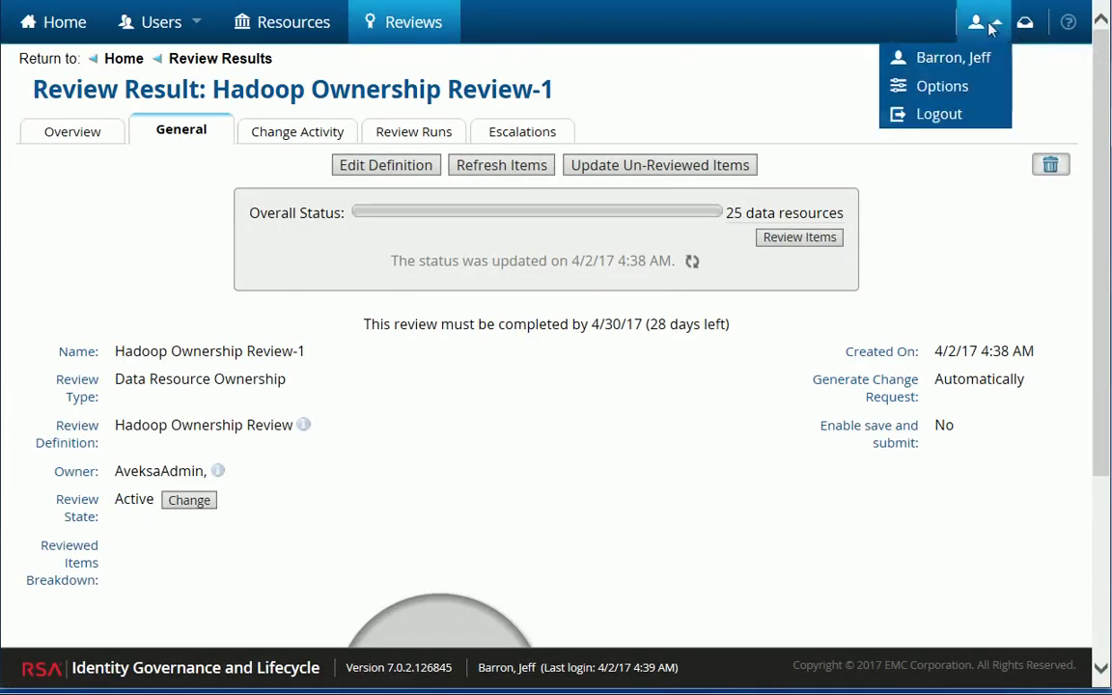
{"action": "left_click", "coordinate": [976, 116]}
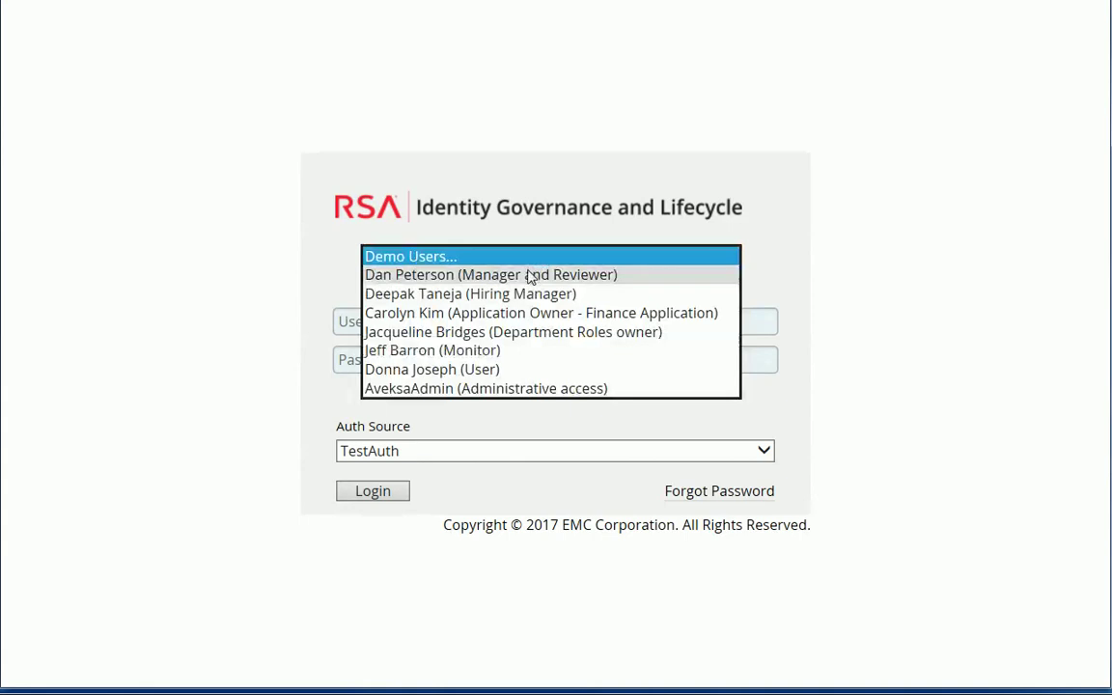
{"action": "left_click", "coordinate": [523, 275]}
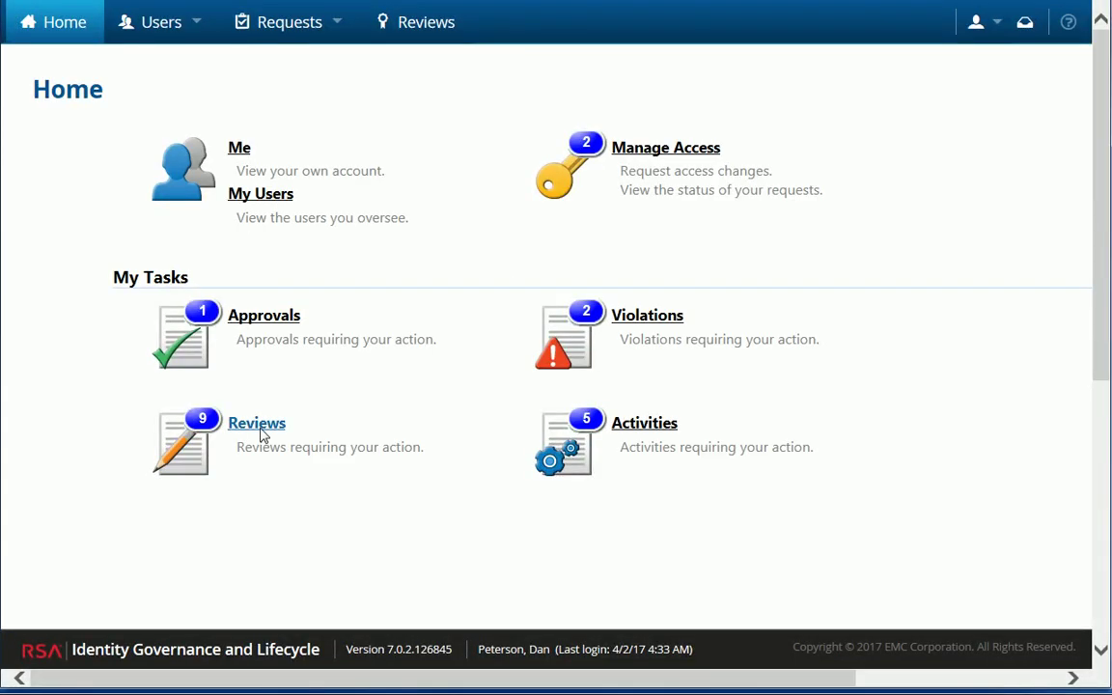
{"action": "left_click", "coordinate": [258, 431]}
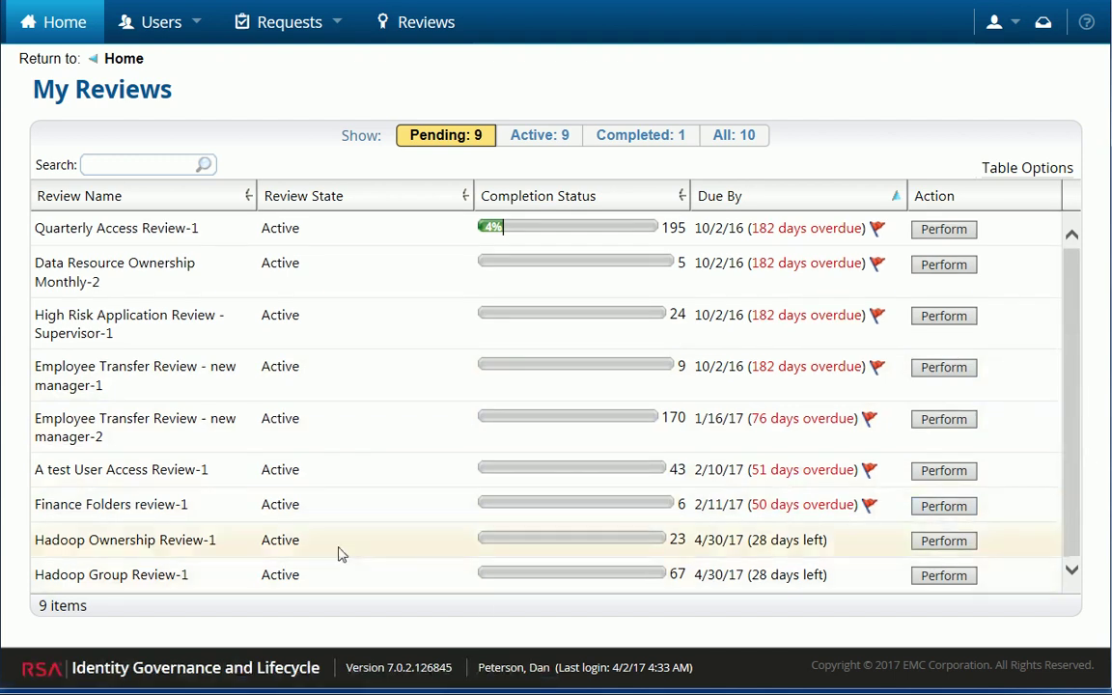
{"action": "left_click", "coordinate": [941, 577]}
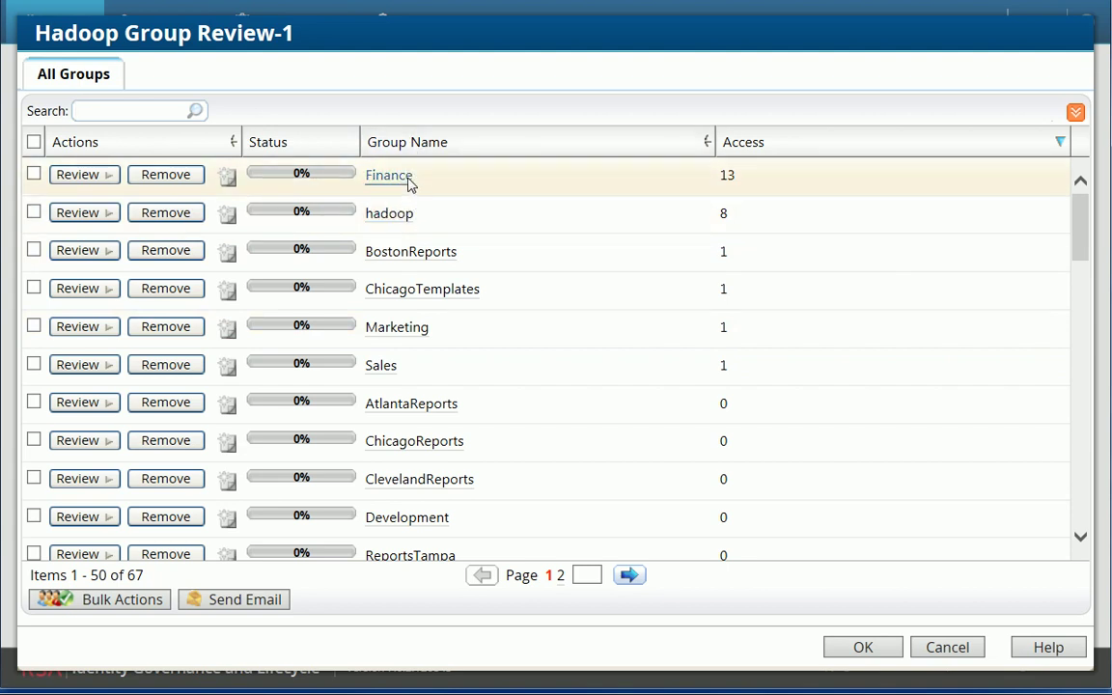
{"action": "left_click", "coordinate": [114, 177]}
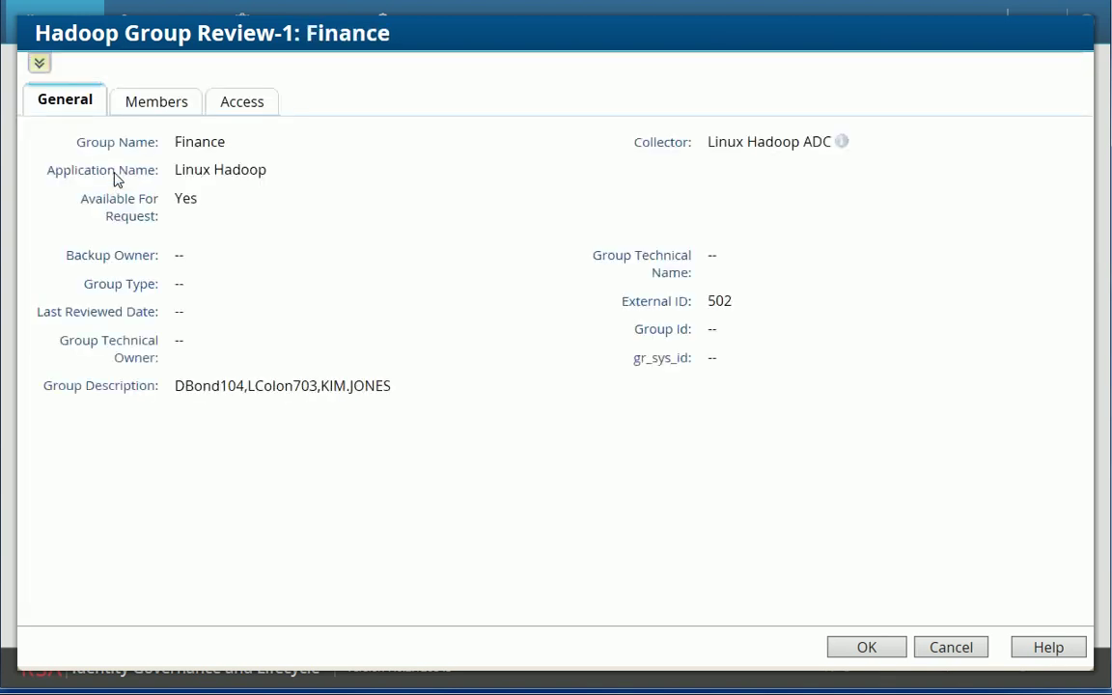
{"action": "left_click", "coordinate": [150, 103]}
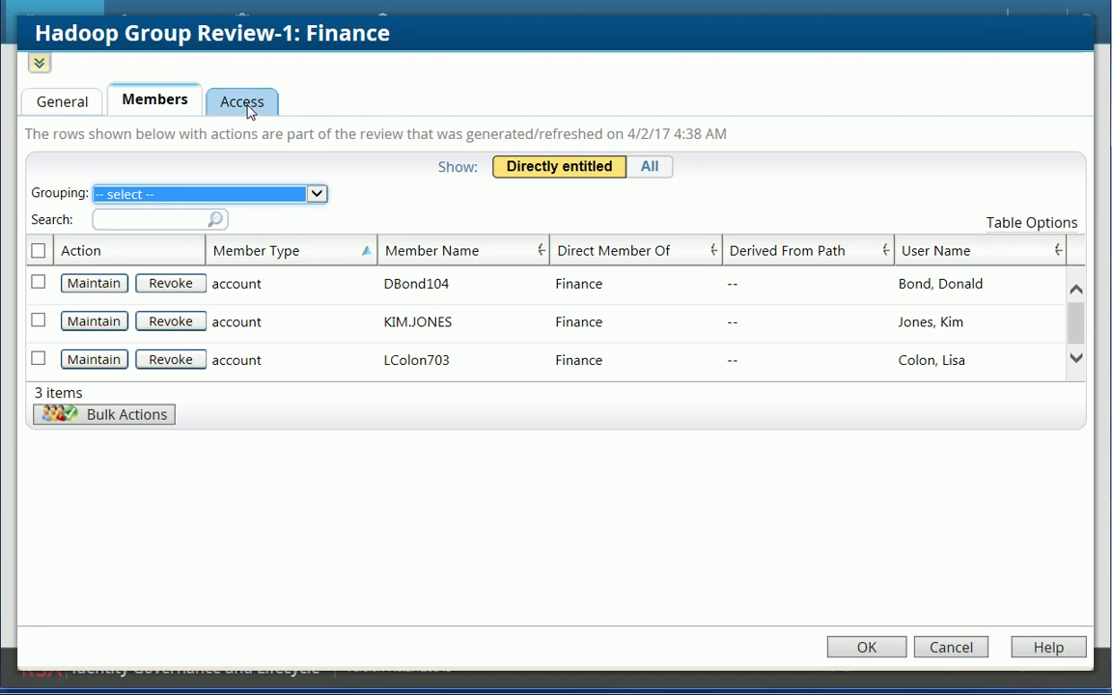
{"action": "left_click", "coordinate": [264, 104]}
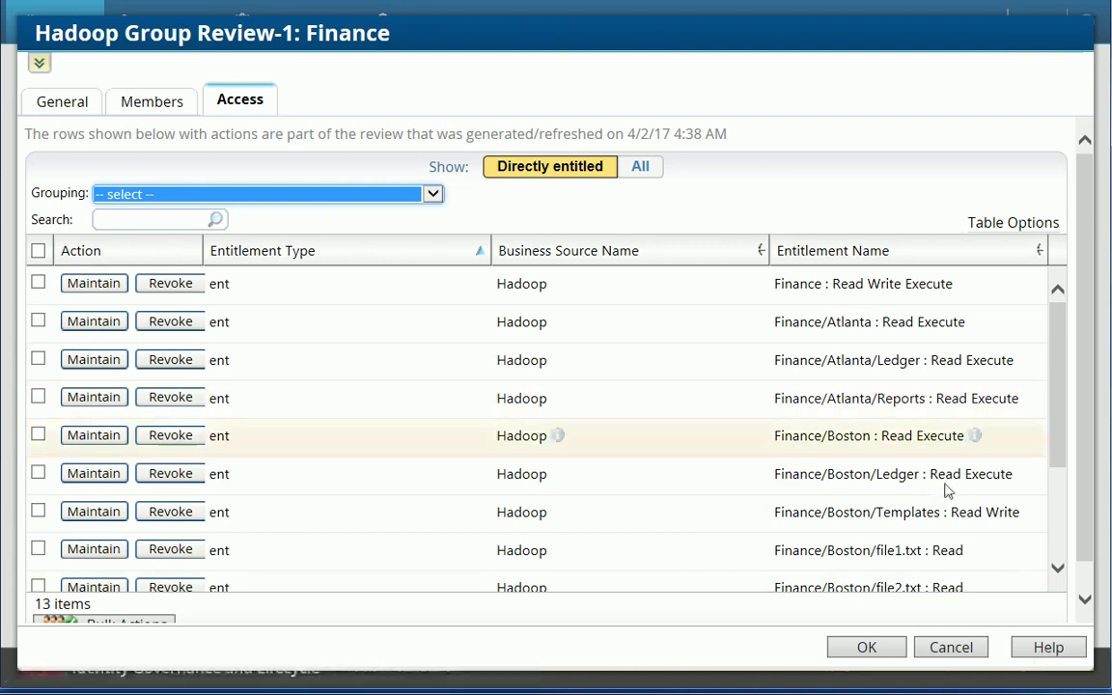
{"action": "left_click", "coordinate": [157, 103]}
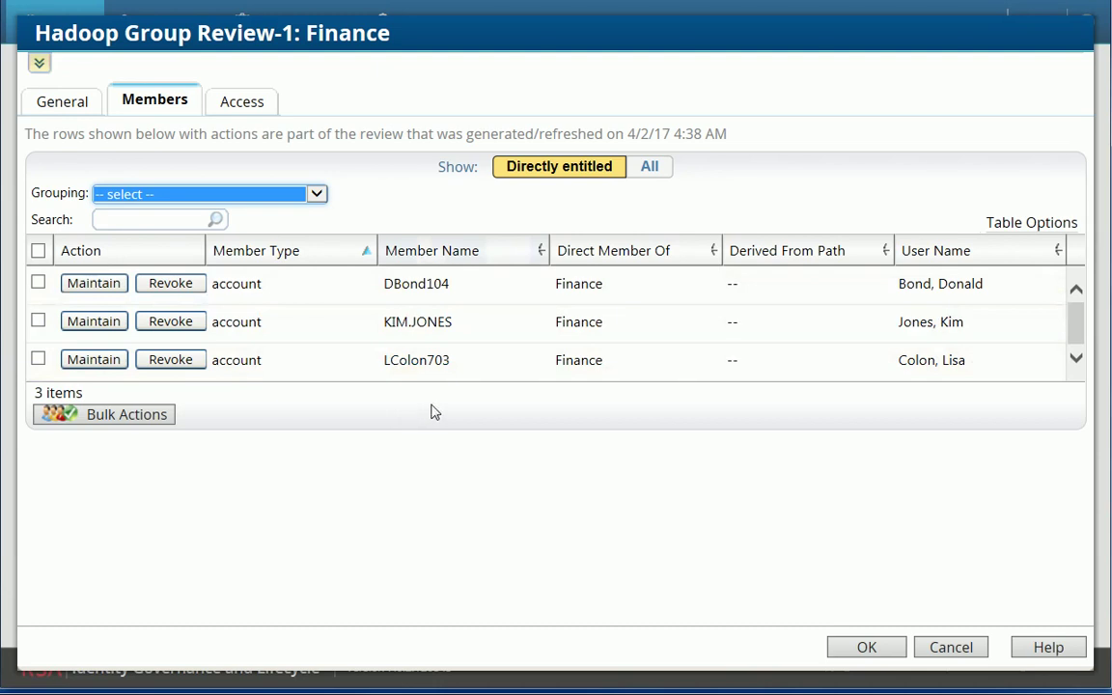
{"action": "left_click", "coordinate": [243, 104]}
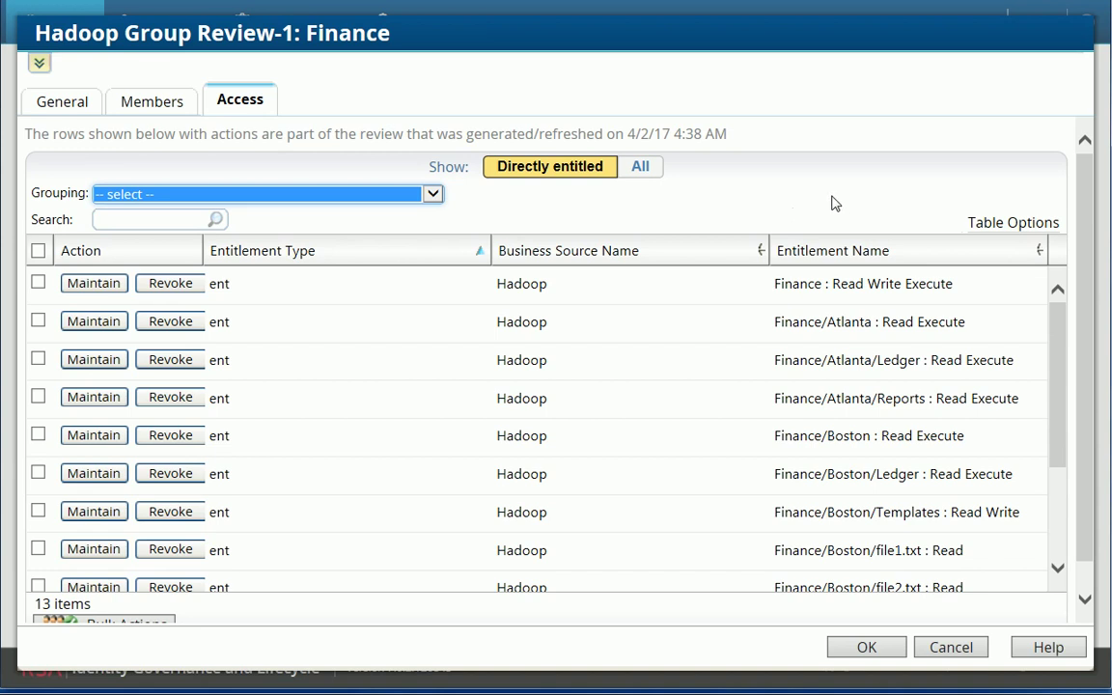
{"action": "left_click", "coordinate": [946, 648]}
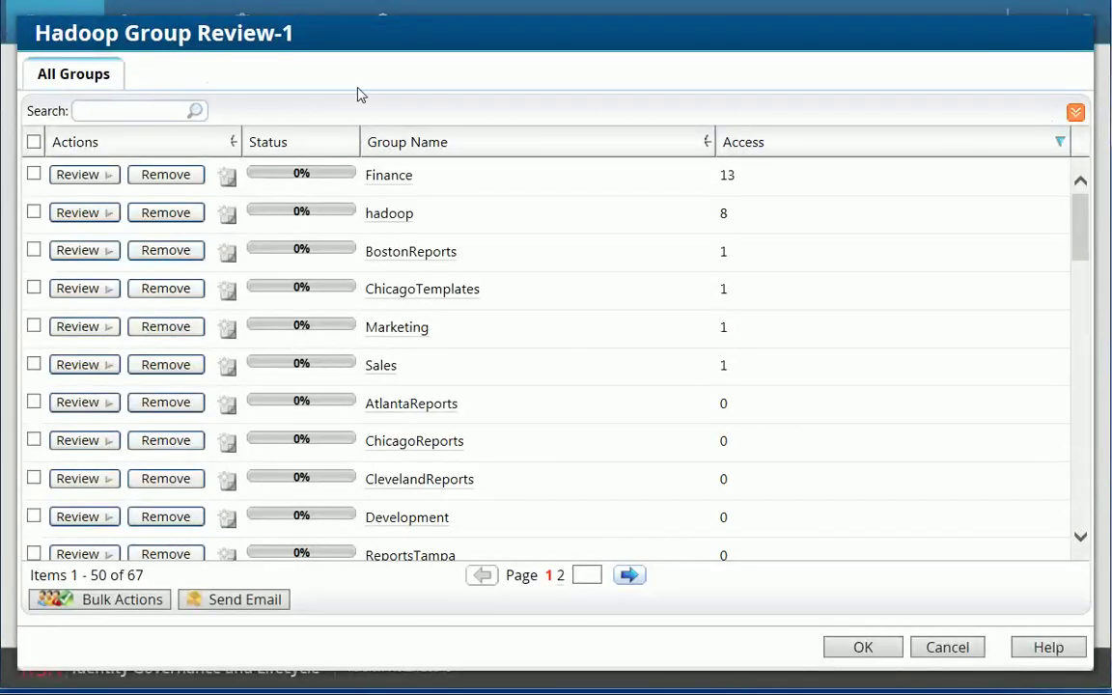
- Close Hadoop Group Review-1, open Quarterly Access Review-1 and show the Linux Hadoop Finance entitlement details
{"action": "left_click", "coordinate": [980, 647]}
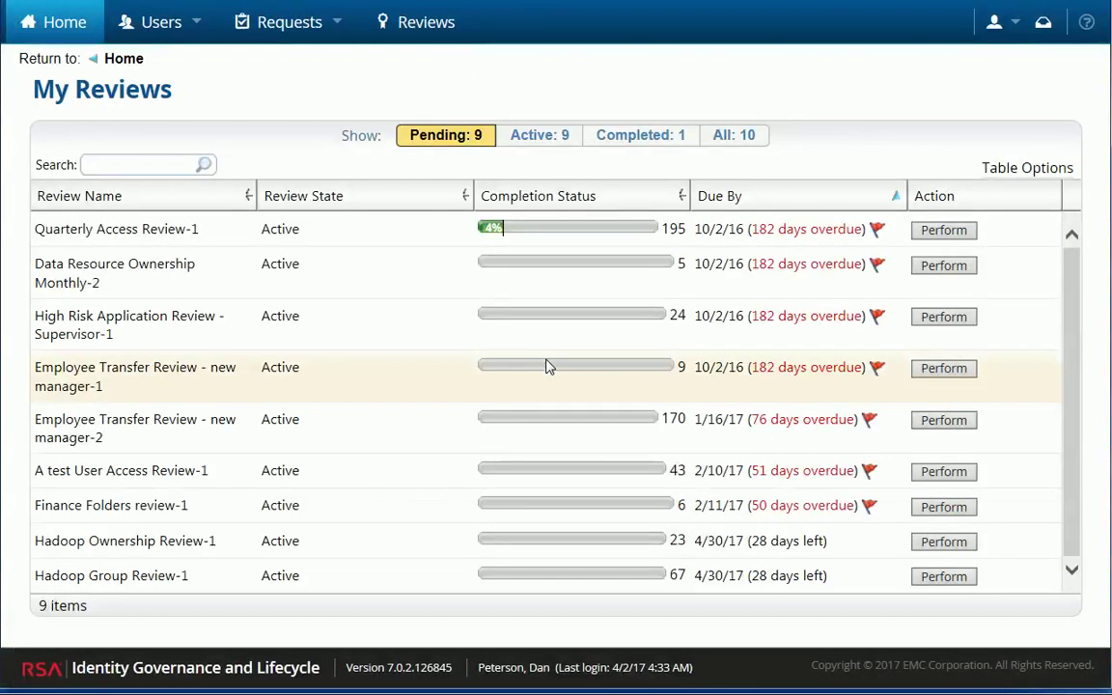
{"action": "left_click", "coordinate": [944, 229]}
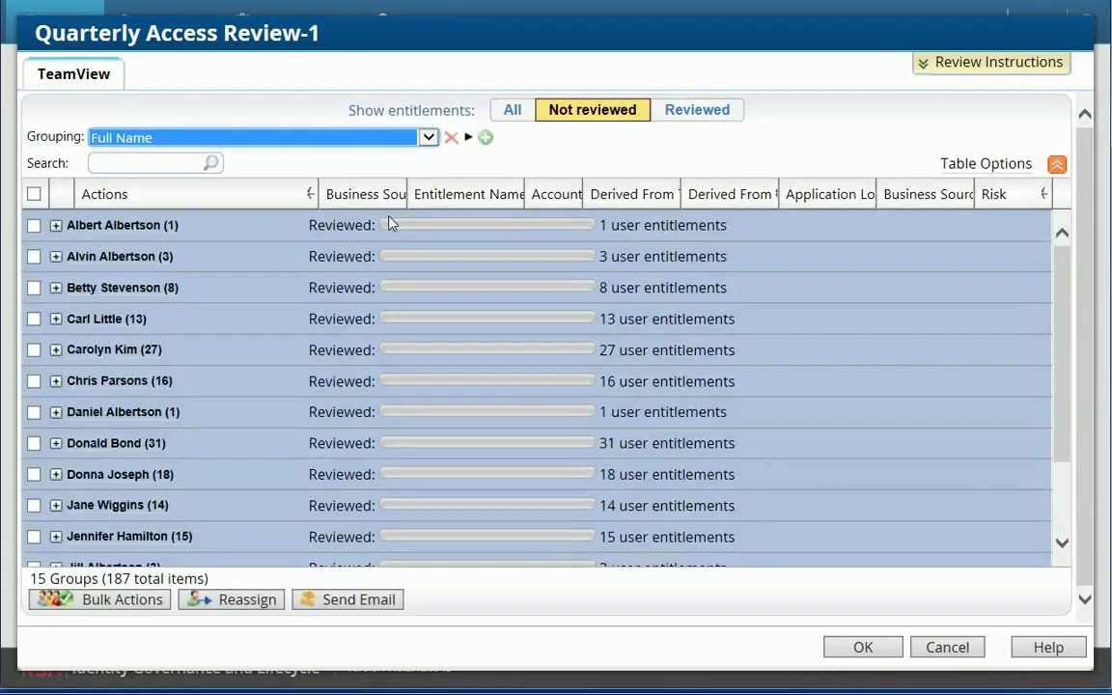
{"action": "left_click", "coordinate": [56, 443]}
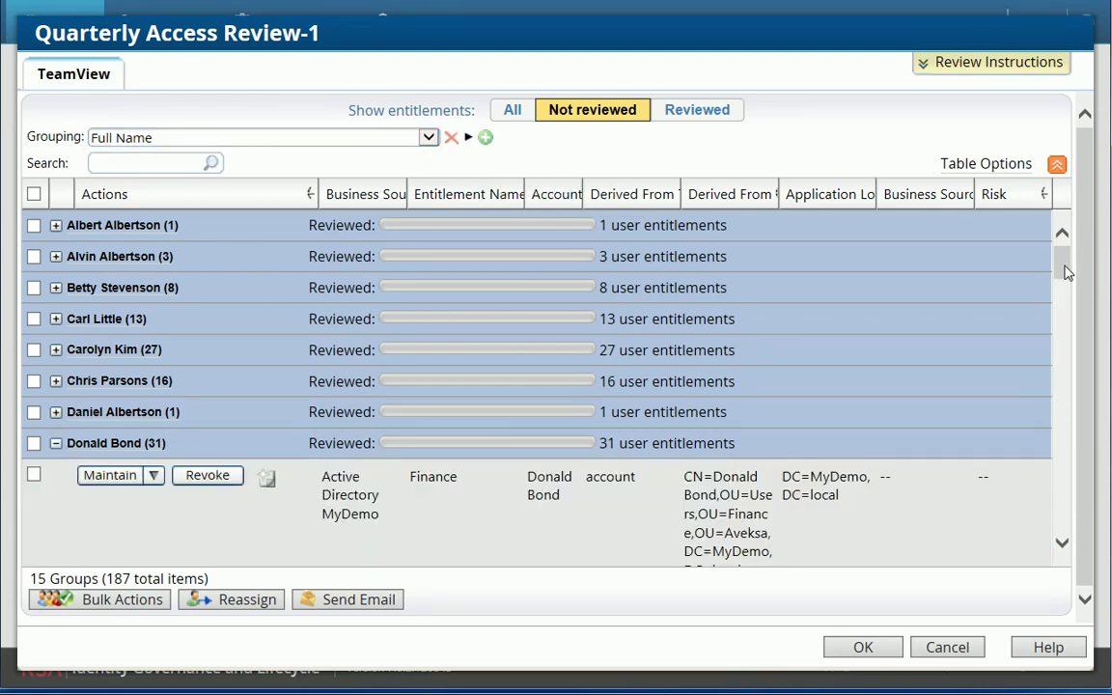
{"action": "left_click_drag", "start_coordinate": [1067, 273], "coordinate": [1038, 484]}
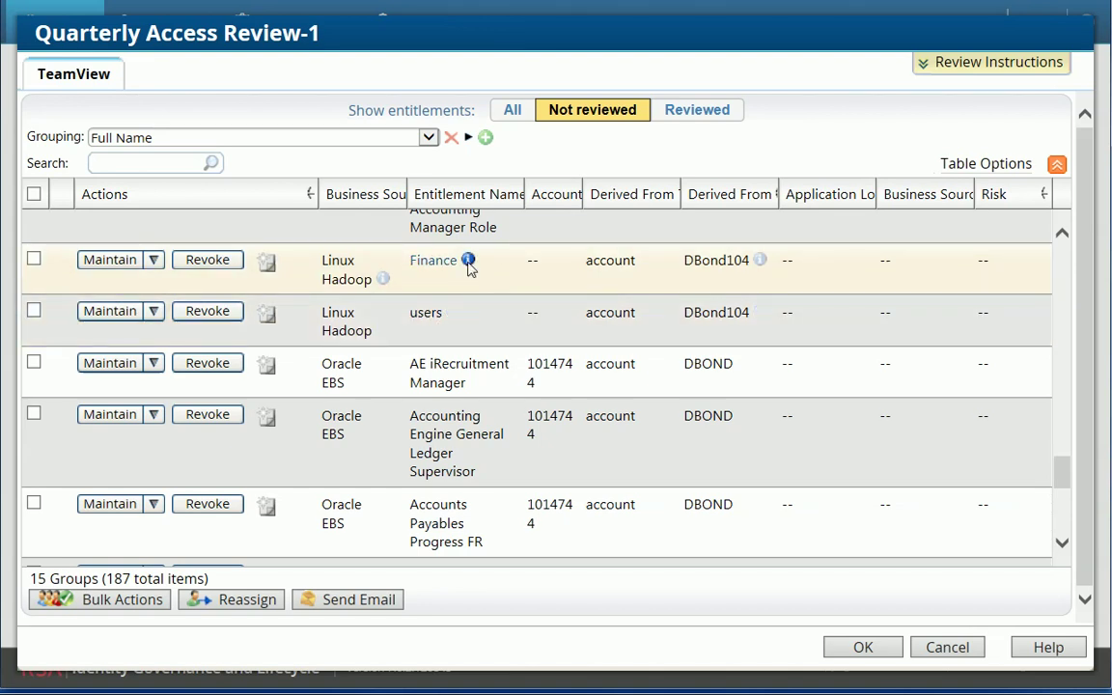
{"action": "left_click", "coordinate": [469, 261]}
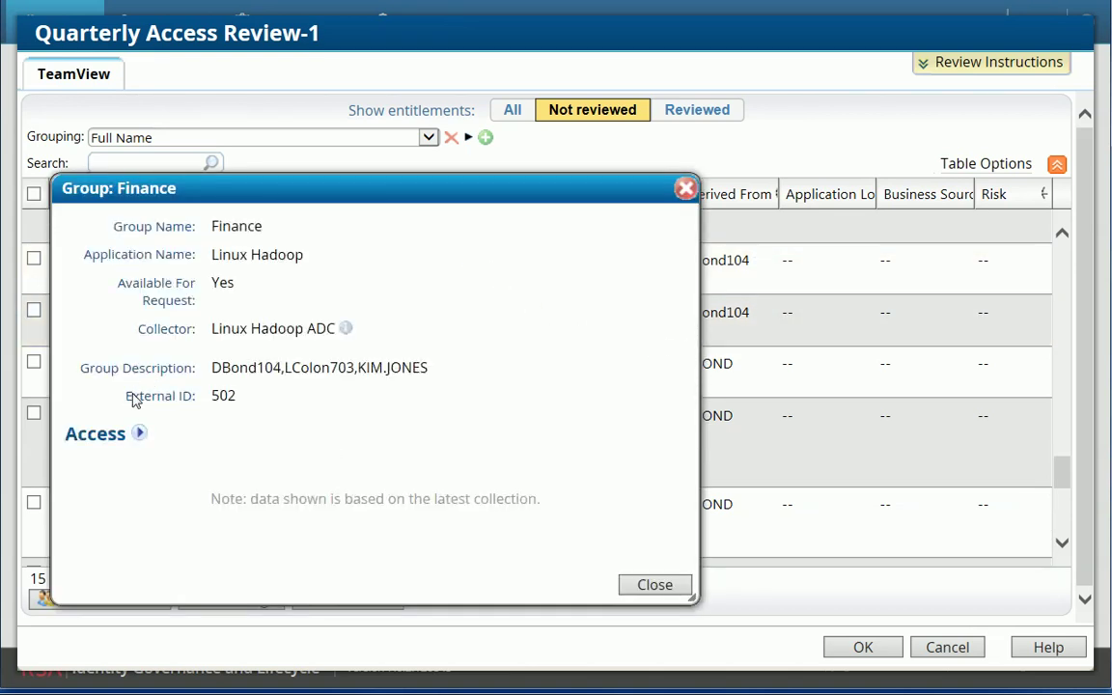
- Expand the Finance group's Access entitlements to see its Hadoop folder permissions, then close the details
{"action": "left_click", "coordinate": [140, 435]}
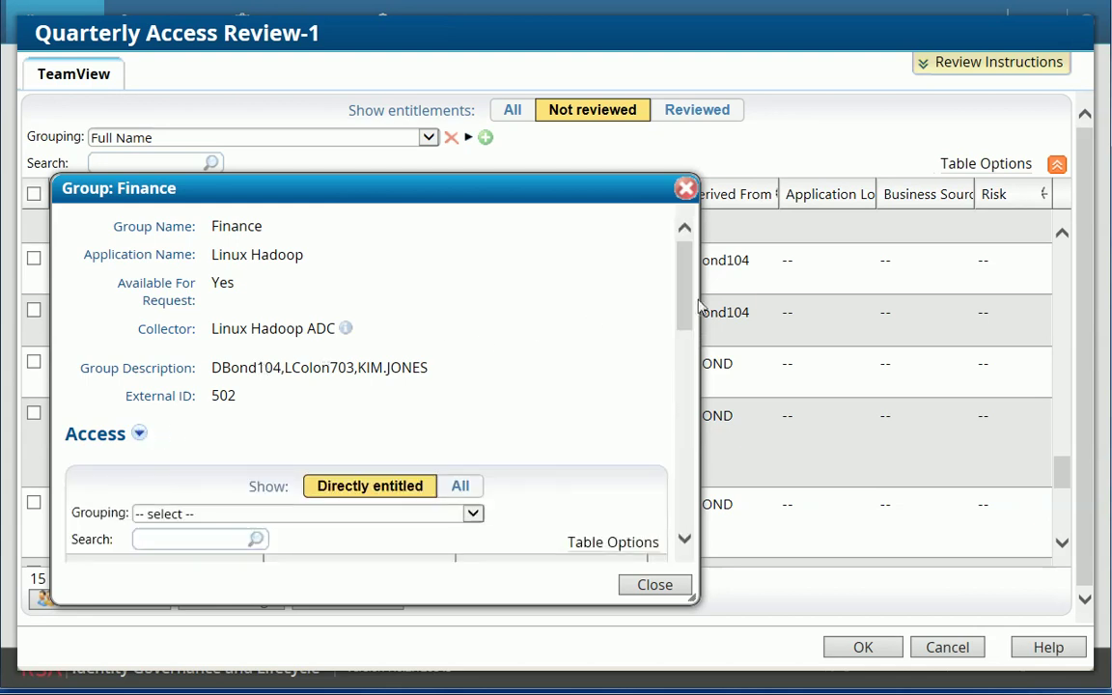
{"action": "left_click_drag", "start_coordinate": [688, 310], "coordinate": [714, 340]}
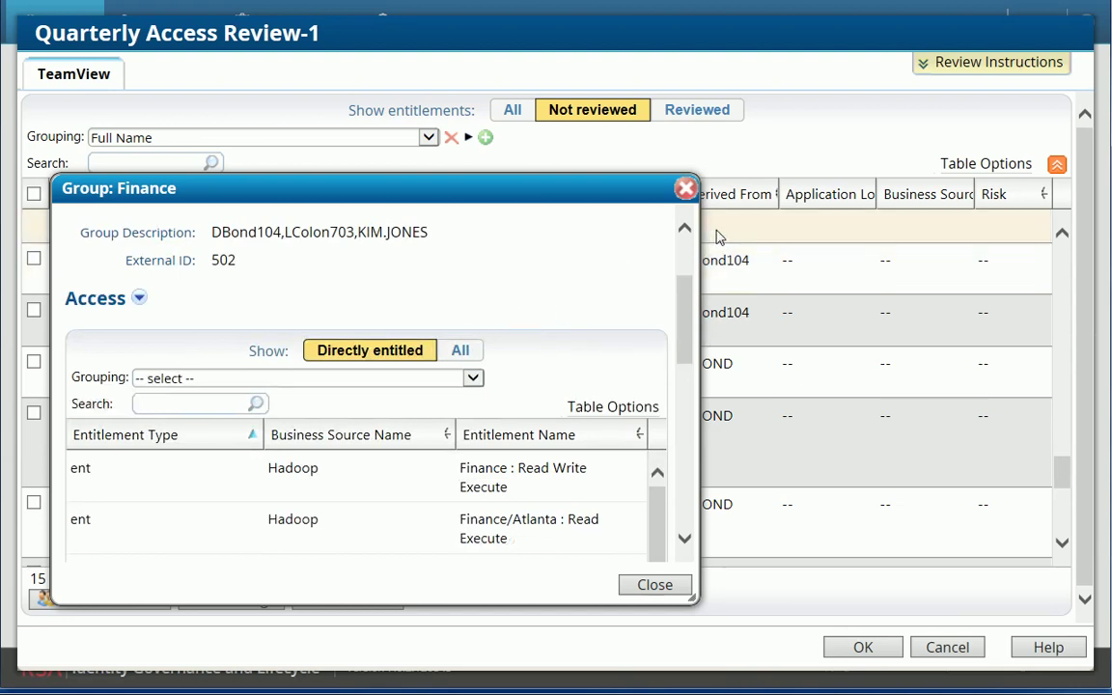
{"action": "left_click", "coordinate": [685, 190]}
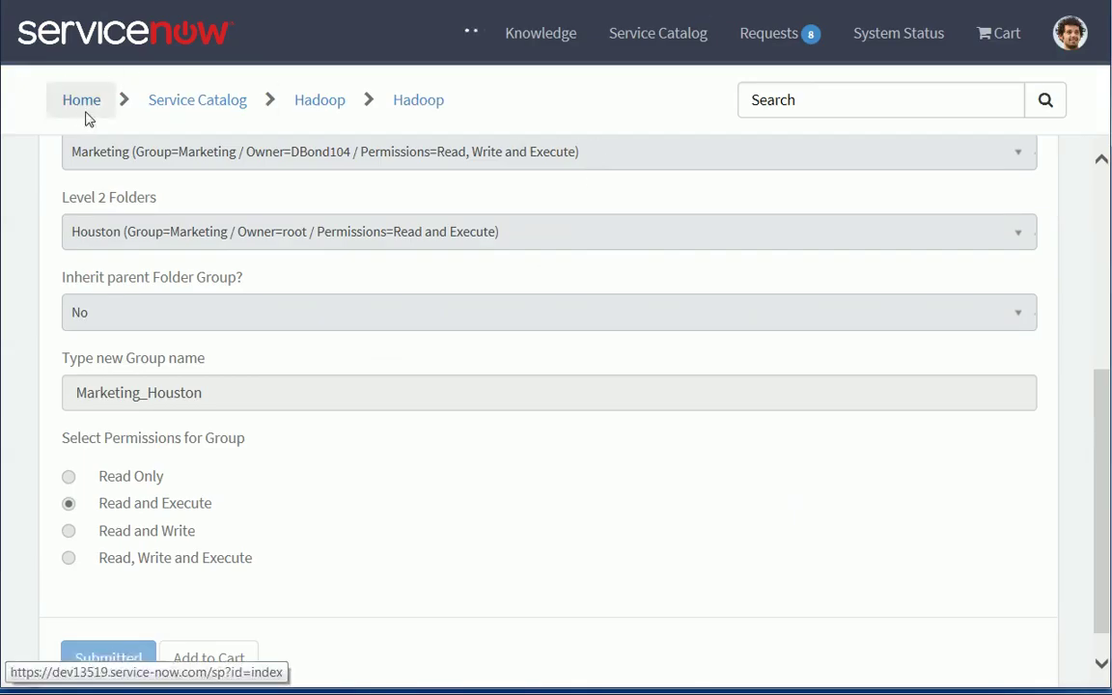
- From the portal home, search 'rev' and open RSA My Review Items 7.02
{"action": "left_click", "coordinate": [82, 107]}
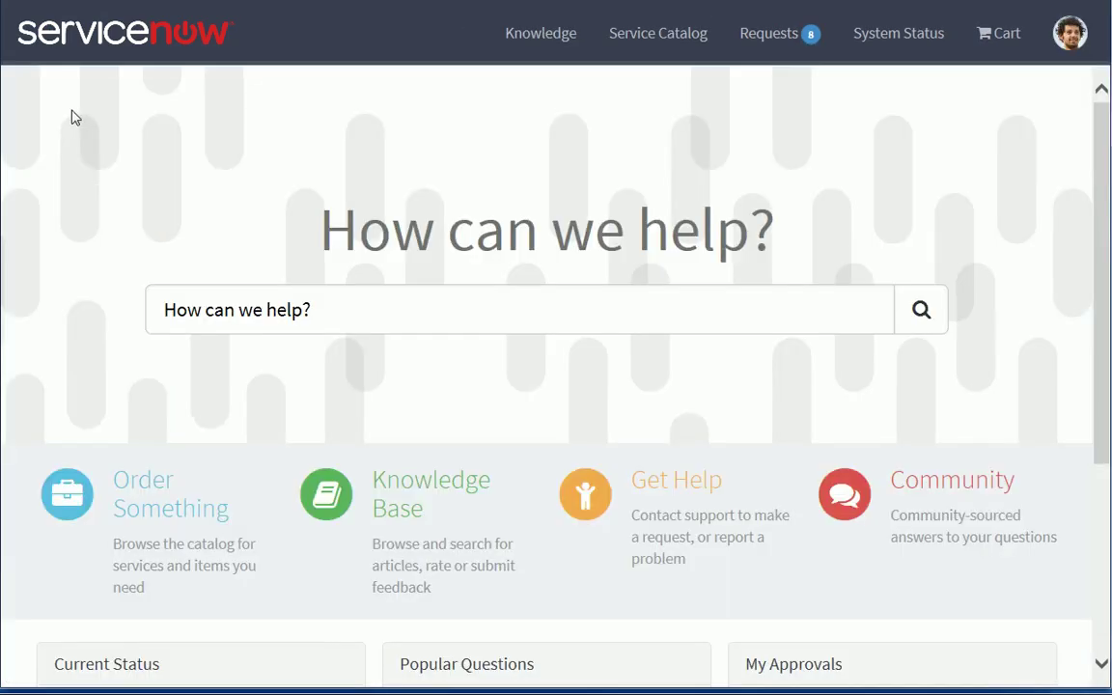
{"action": "left_click", "coordinate": [336, 328]}
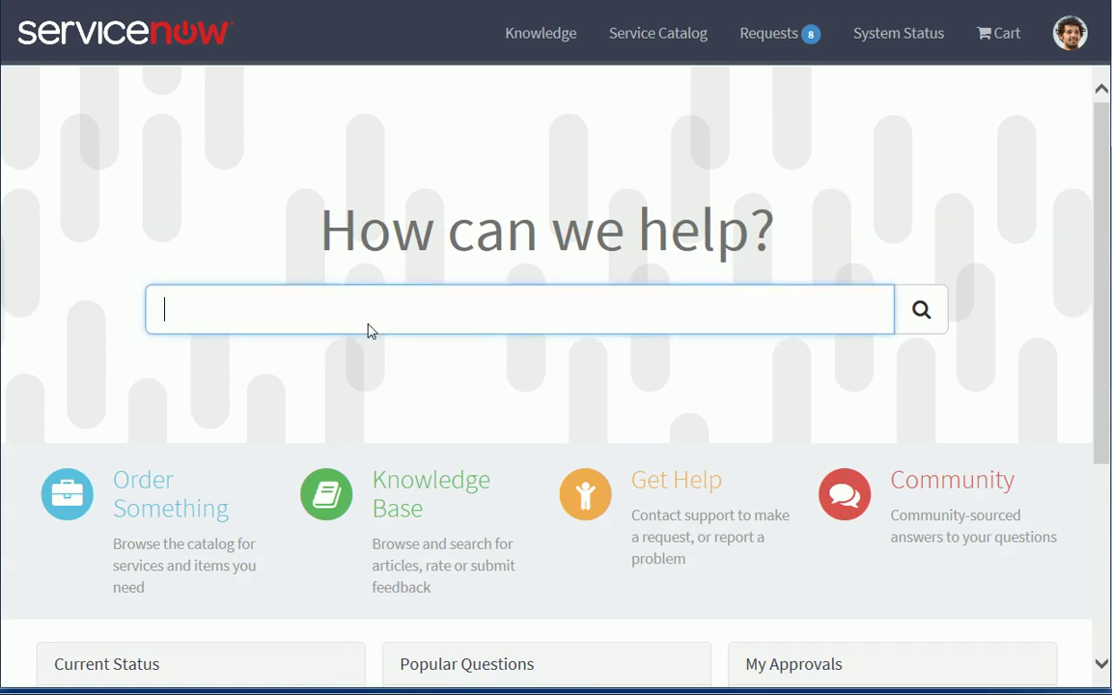
{"action": "type", "text": "review"}
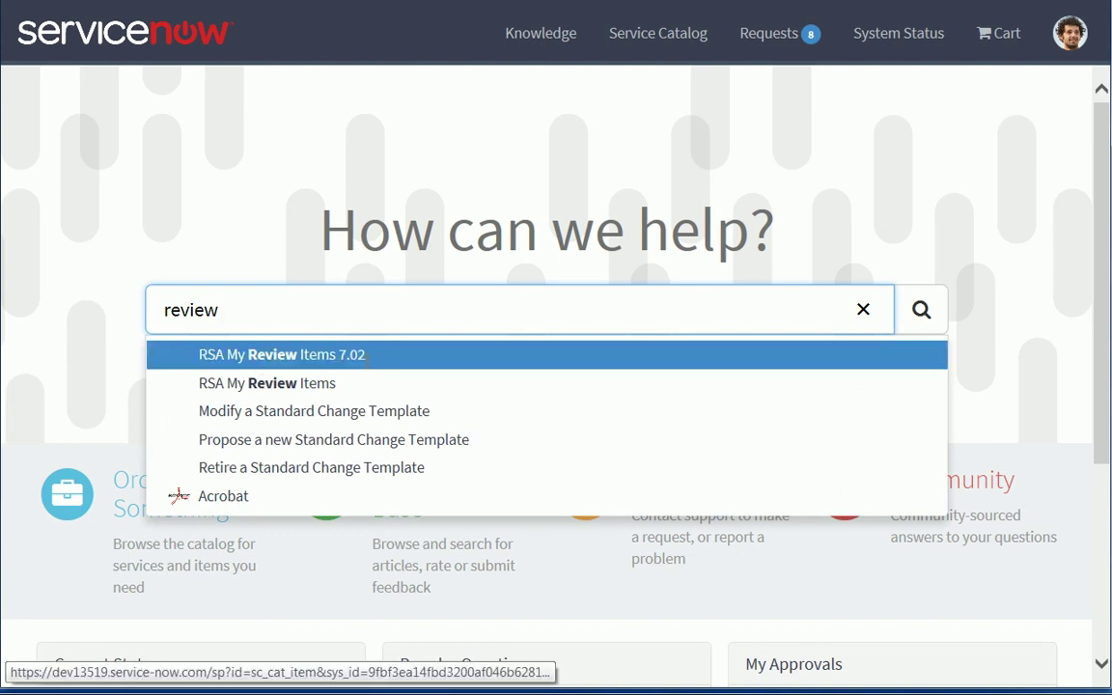
{"action": "left_click", "coordinate": [367, 357]}
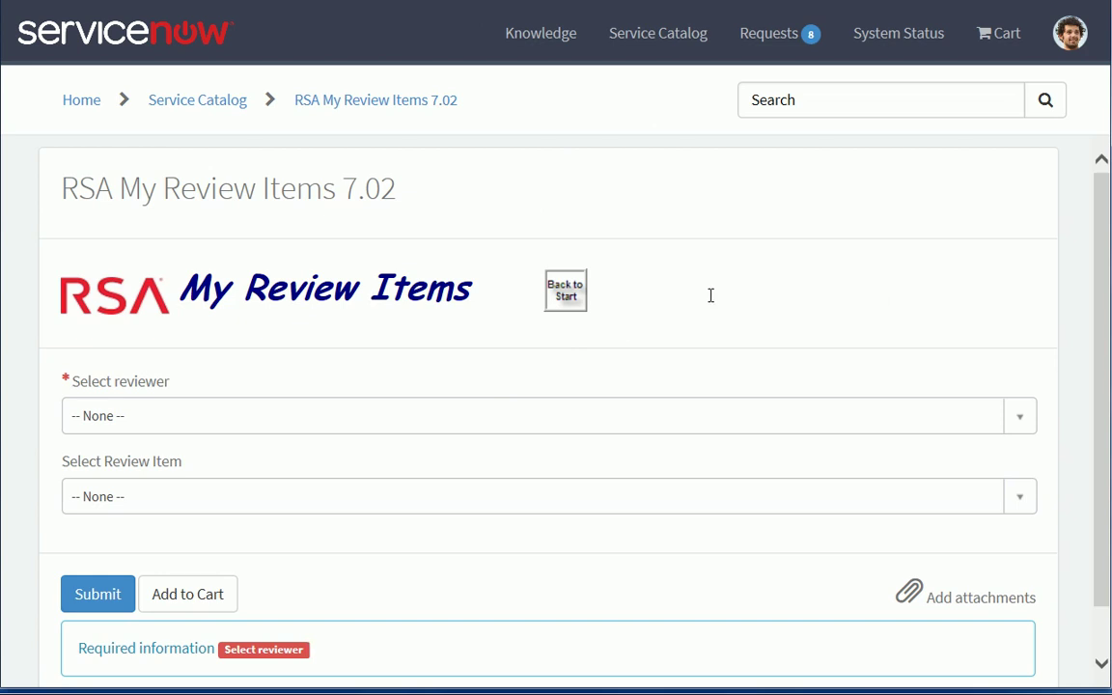
- Set reviewer to Myself, choose the Linux Hadoop : Finance review item, and show the available actions
{"action": "left_click", "coordinate": [1025, 419]}
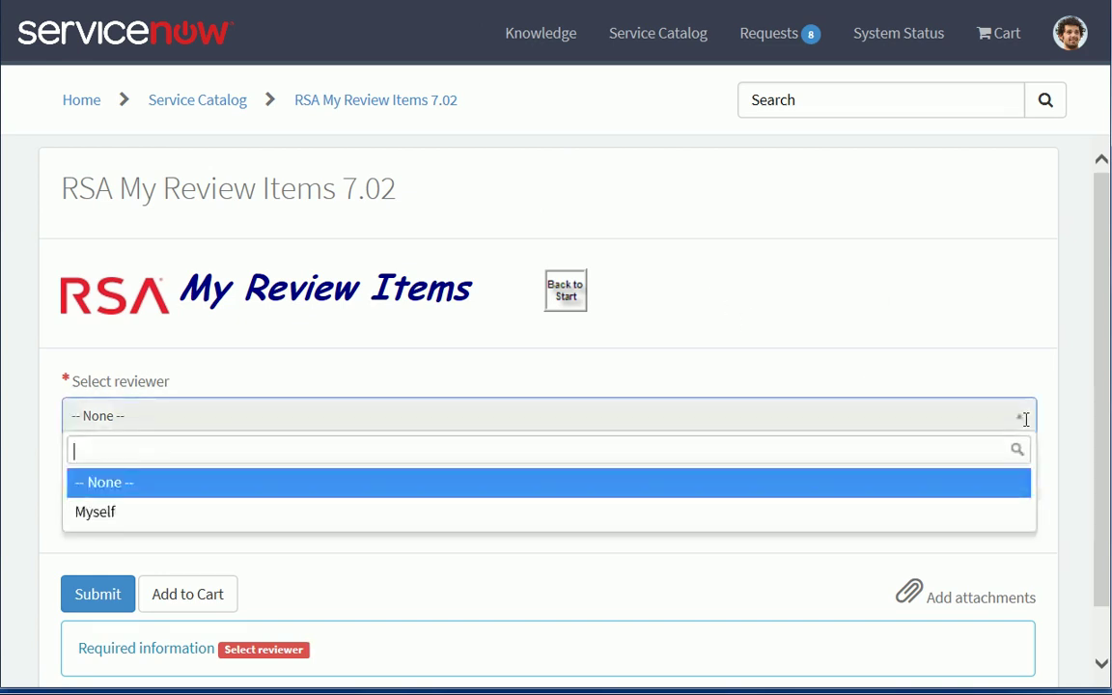
{"action": "left_click", "coordinate": [350, 510]}
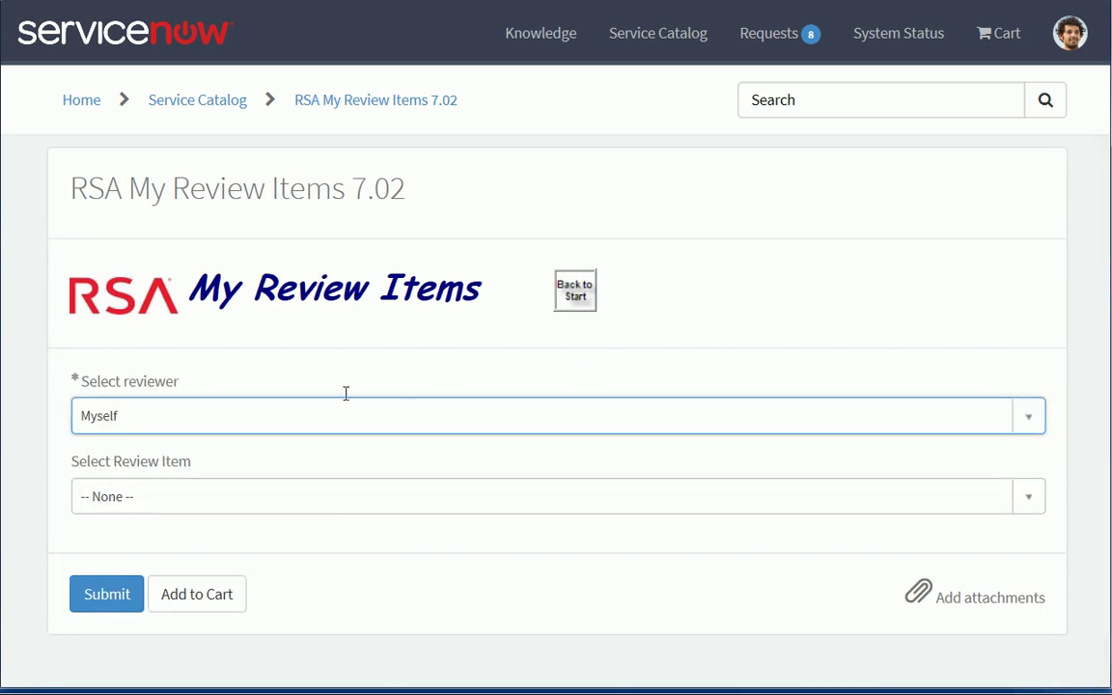
{"action": "left_click", "coordinate": [264, 508]}
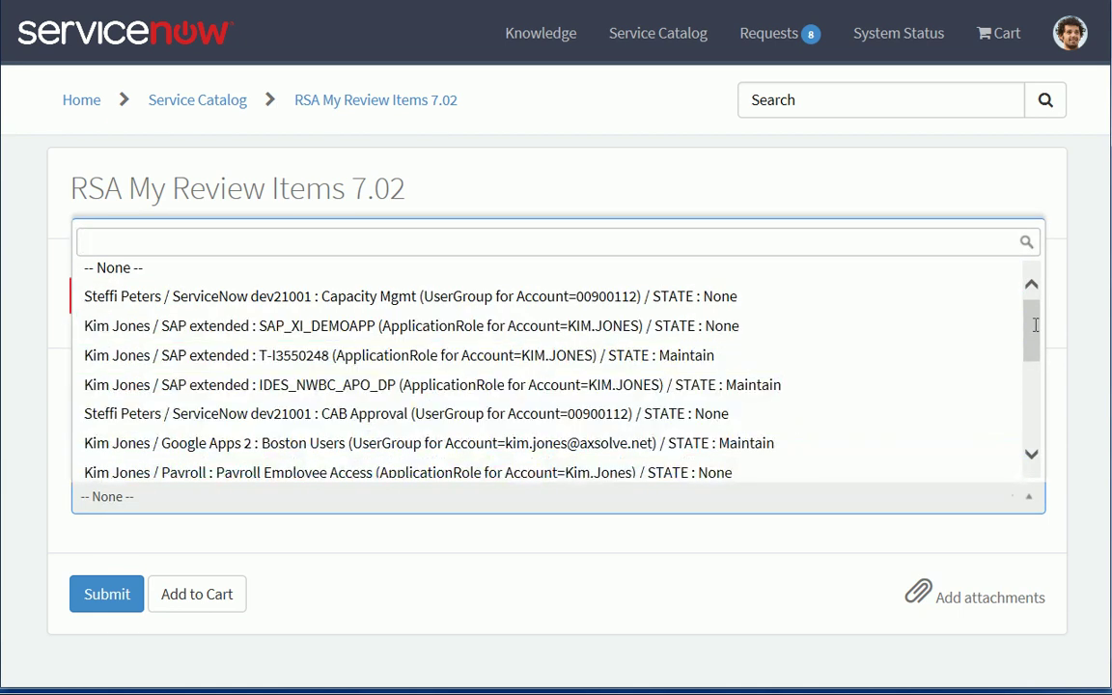
{"action": "scroll", "coordinate": [840, 353], "scroll_direction": "down", "scroll_amount": 3}
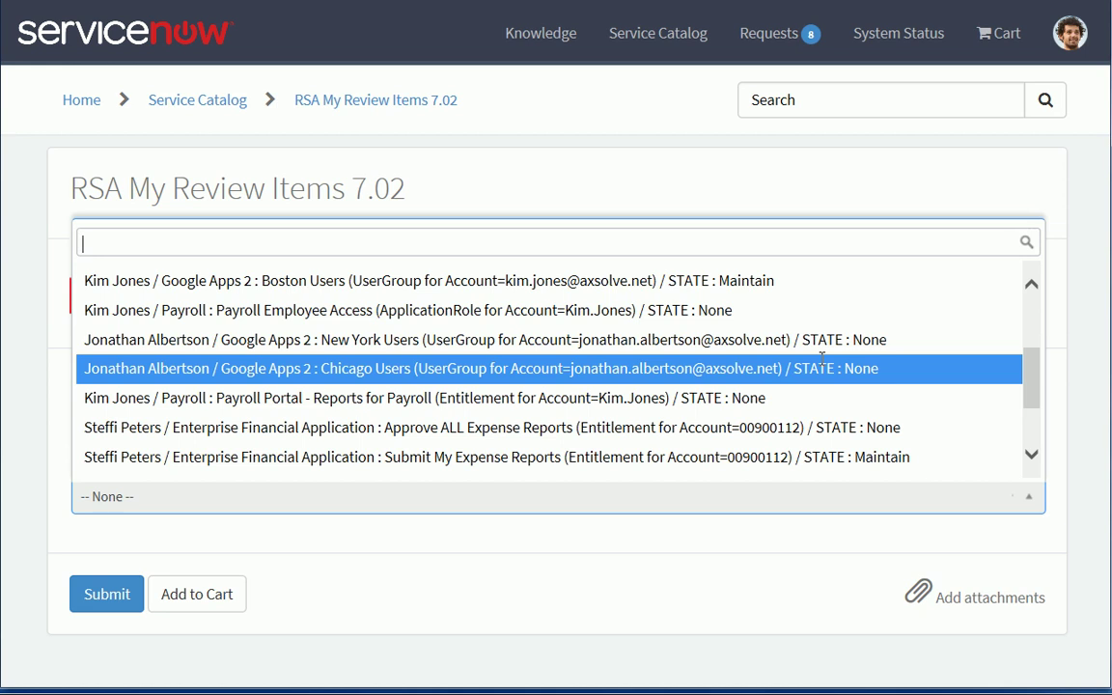
{"action": "scroll", "coordinate": [822, 359], "scroll_direction": "down", "scroll_amount": 2}
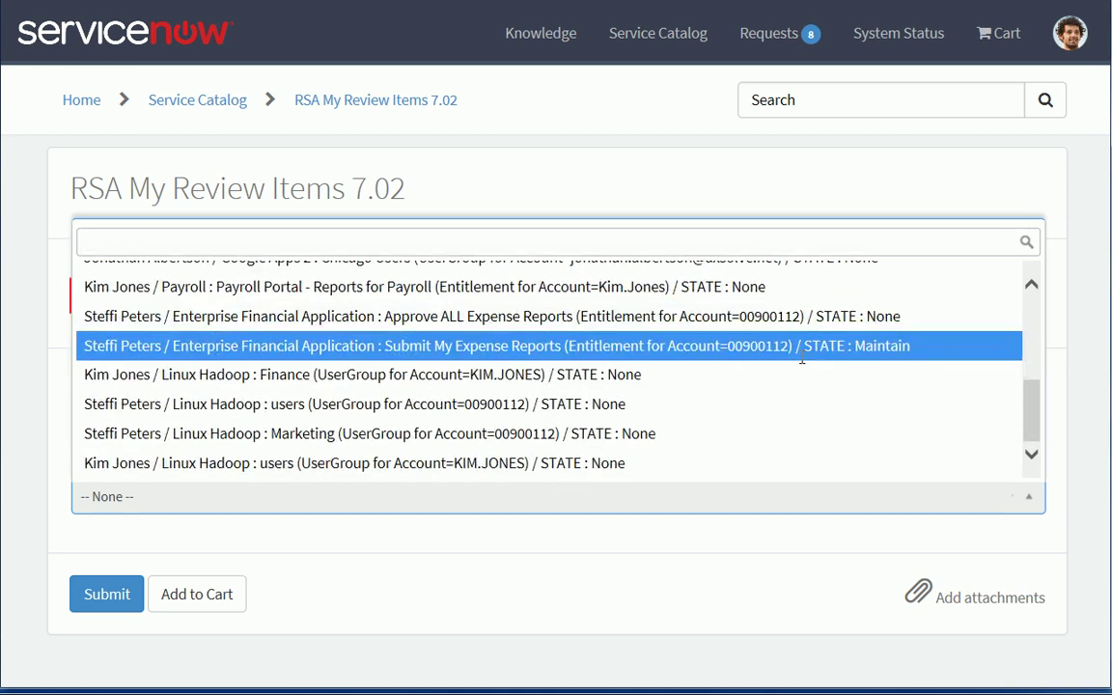
{"action": "left_click", "coordinate": [628, 375]}
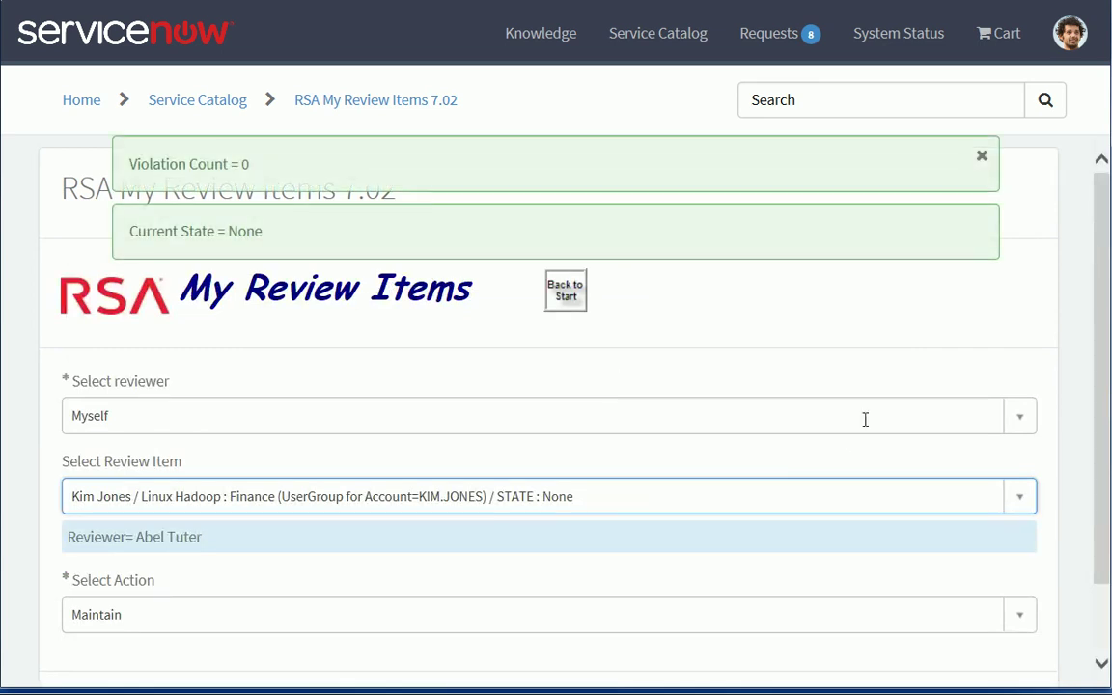
{"action": "scroll", "coordinate": [1100, 336], "scroll_direction": "down", "scroll_amount": 1}
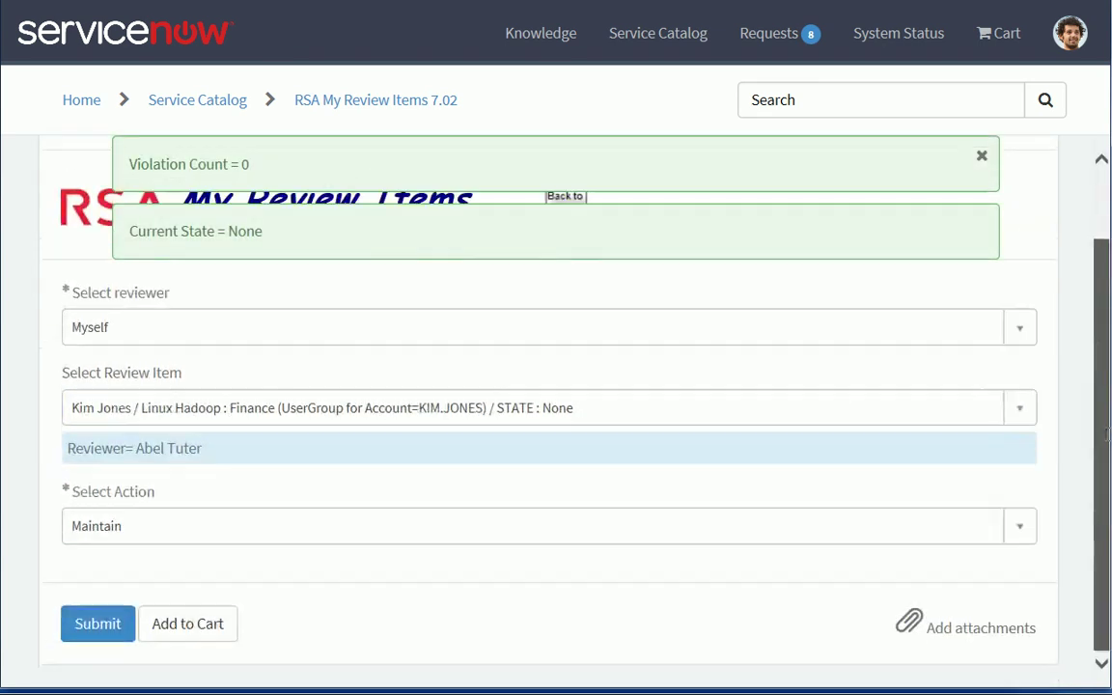
{"action": "left_click", "coordinate": [231, 531]}
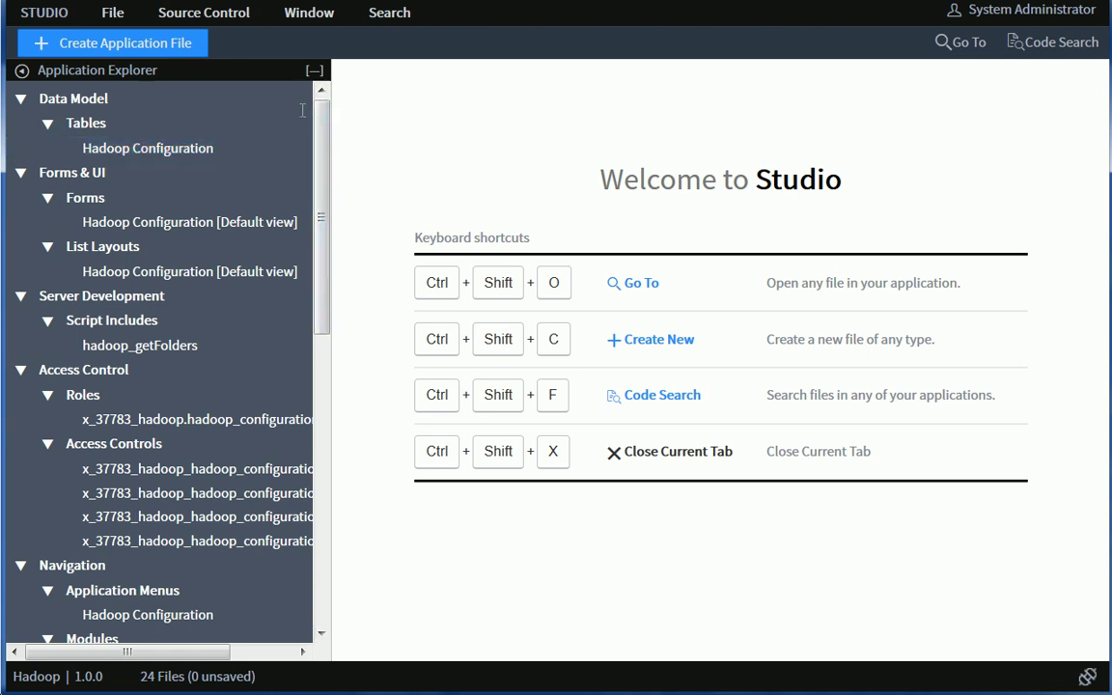
- Open the Hadoop item under Service Catalog > Catalog Items in the Application Explorer
{"action": "left_click_drag", "start_coordinate": [325, 151], "coordinate": [337, 430]}
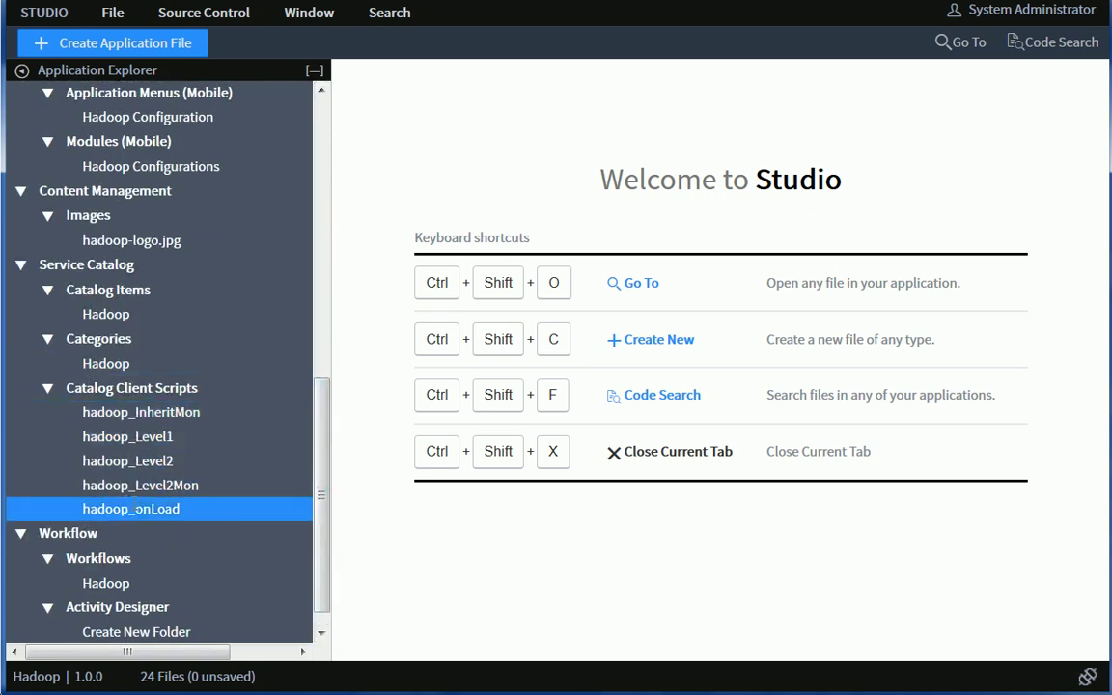
{"action": "left_click", "coordinate": [116, 315]}
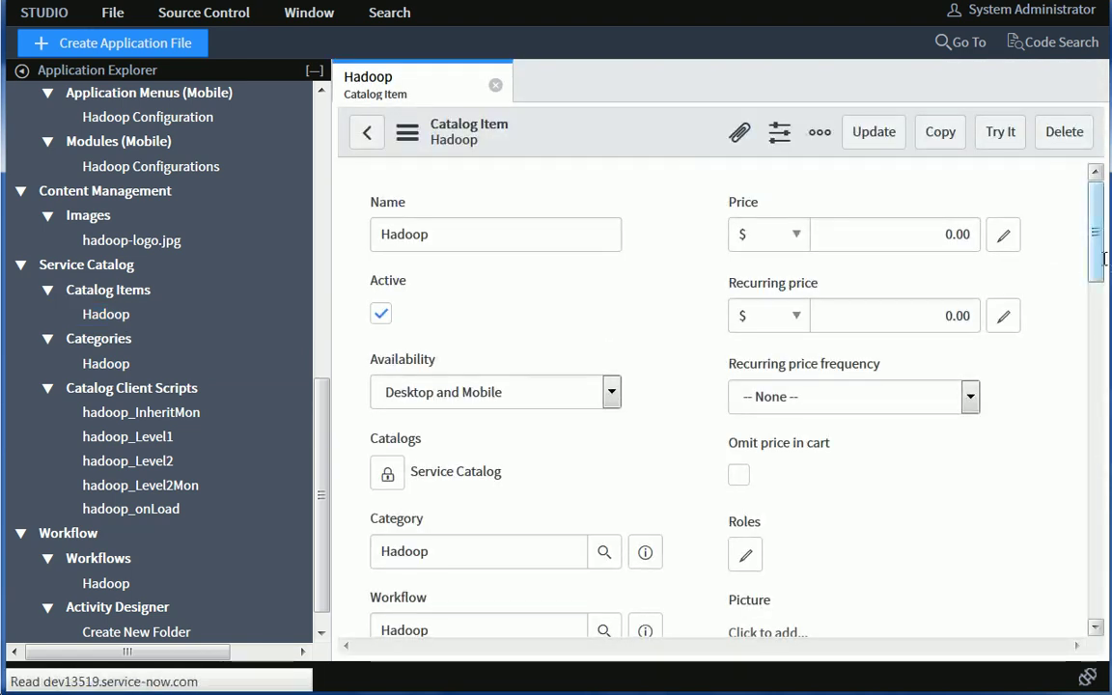
- Scroll through the Hadoop item's seven variables, then open the hadoop_Level1 catalog client script
{"action": "left_click_drag", "start_coordinate": [1098, 205], "coordinate": [1098, 436]}
{"action": "scroll", "coordinate": [985, 522], "scroll_direction": "down", "scroll_amount": 5}
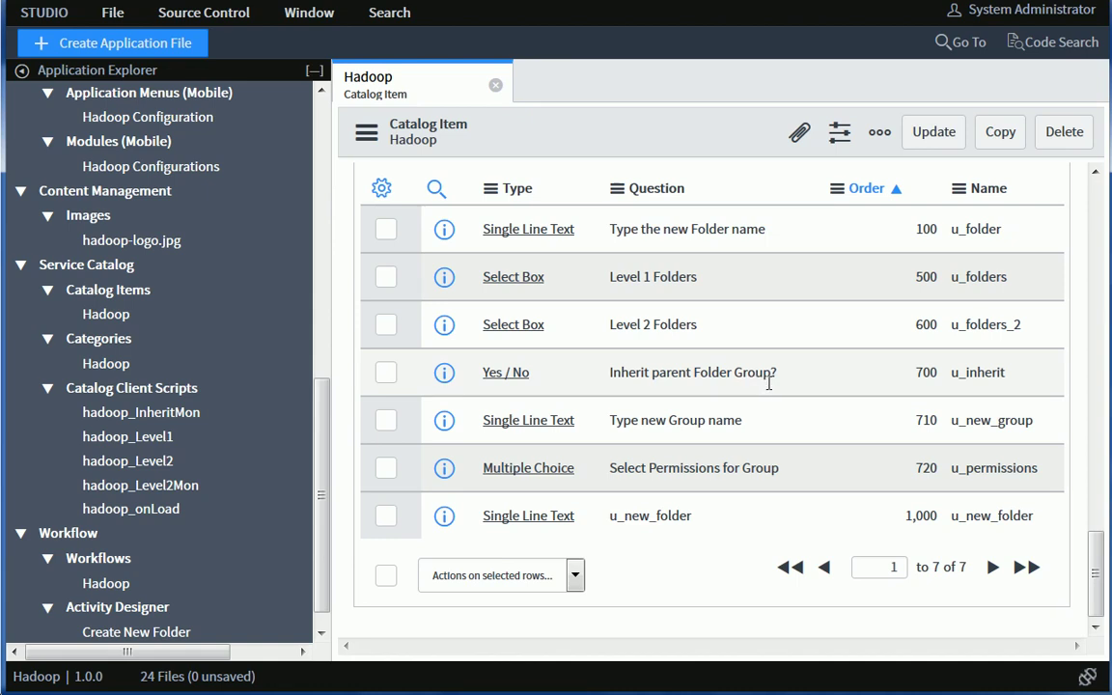
{"action": "scroll", "coordinate": [242, 405], "scroll_direction": "down", "scroll_amount": 1}
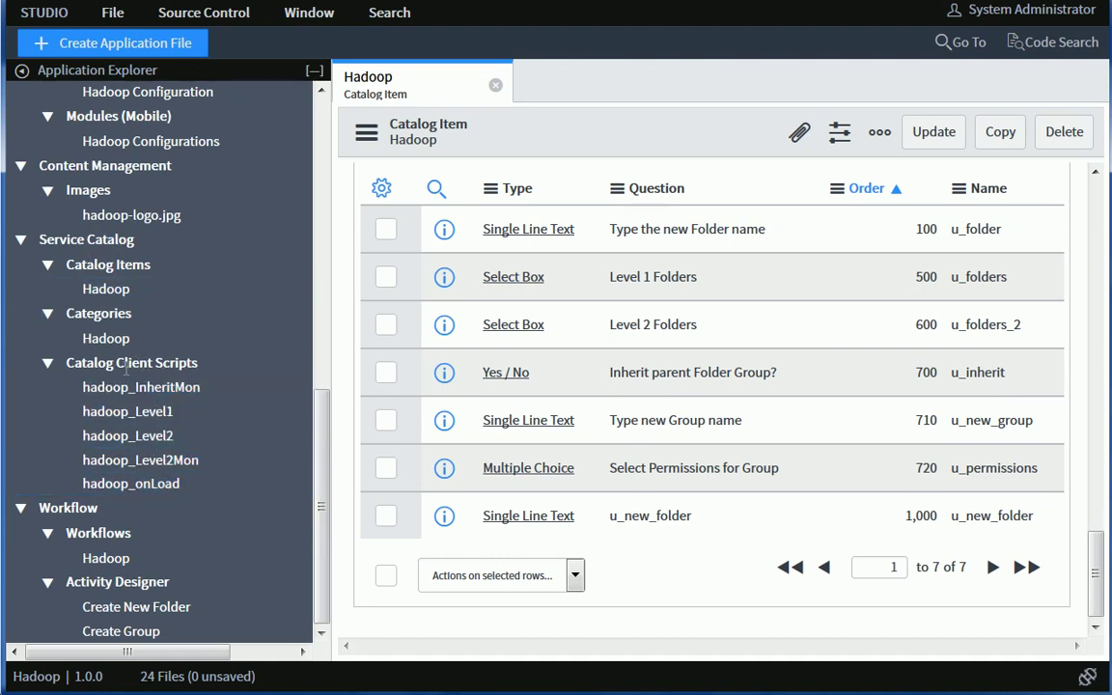
{"action": "left_click", "coordinate": [145, 411]}
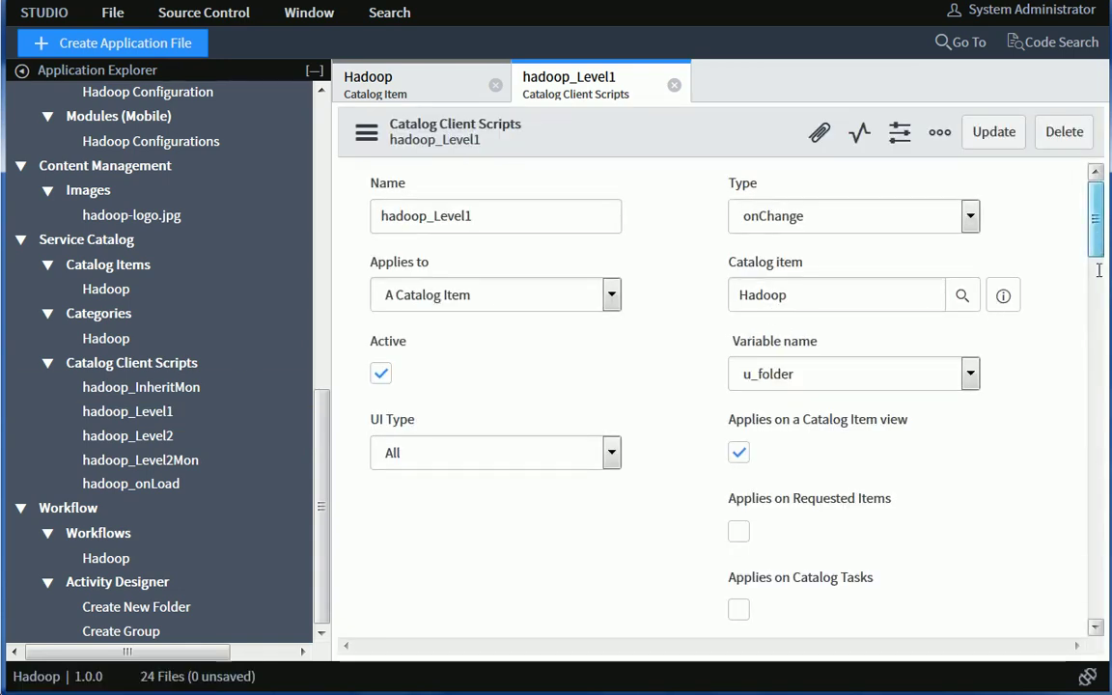
- Read the hadoop_Level1 code, then open hadoop_getFolders and scroll to its WebHDFS LISTSTATUS call
{"action": "left_click_drag", "start_coordinate": [1099, 270], "coordinate": [1095, 328]}
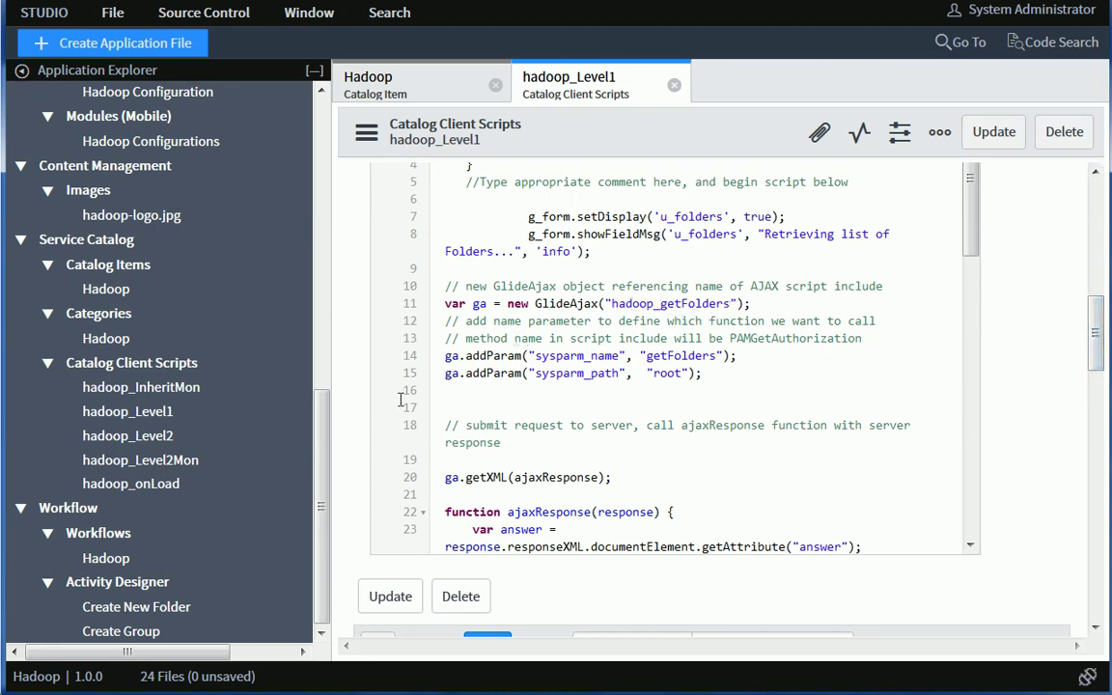
{"action": "left_click_drag", "start_coordinate": [318, 401], "coordinate": [315, 174]}
{"action": "left_click", "coordinate": [167, 335]}
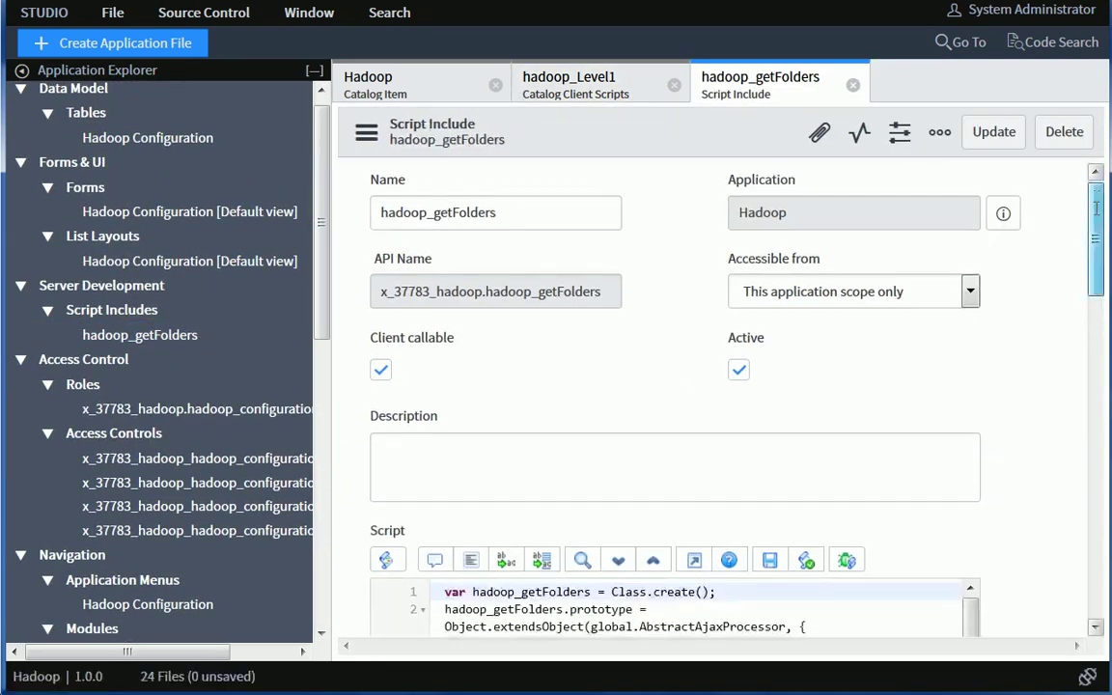
{"action": "scroll", "coordinate": [1096, 229], "scroll_direction": "down", "scroll_amount": 2}
{"action": "left_click_drag", "start_coordinate": [1096, 229], "coordinate": [1090, 344]}
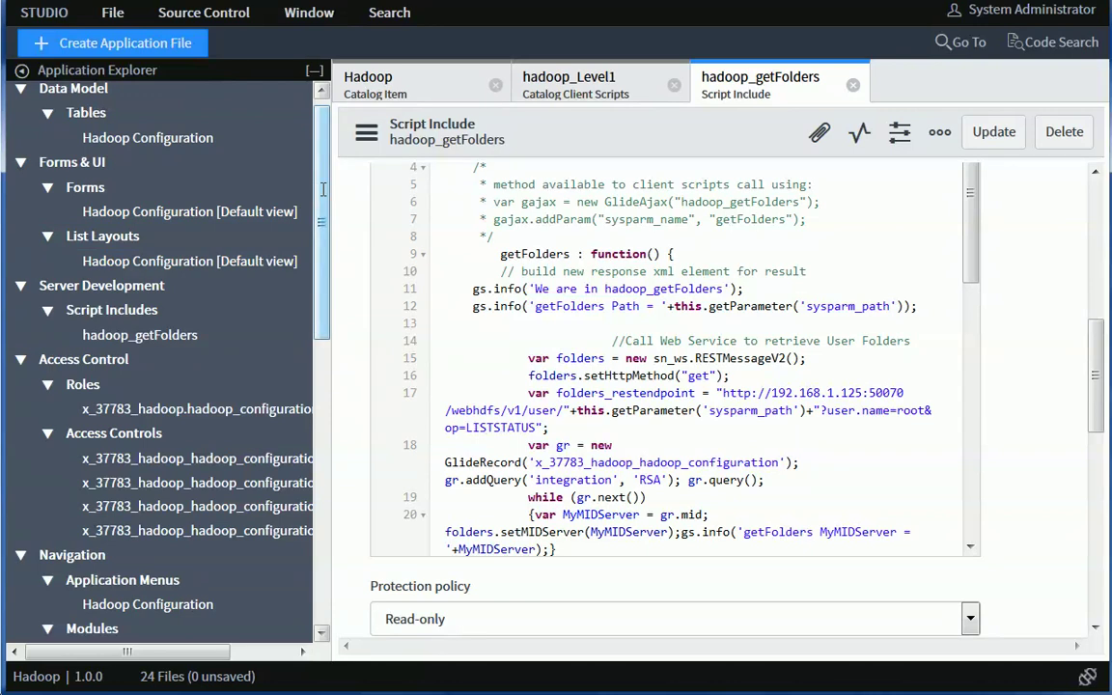
{"action": "scroll", "coordinate": [323, 189], "scroll_direction": "down", "scroll_amount": 7}
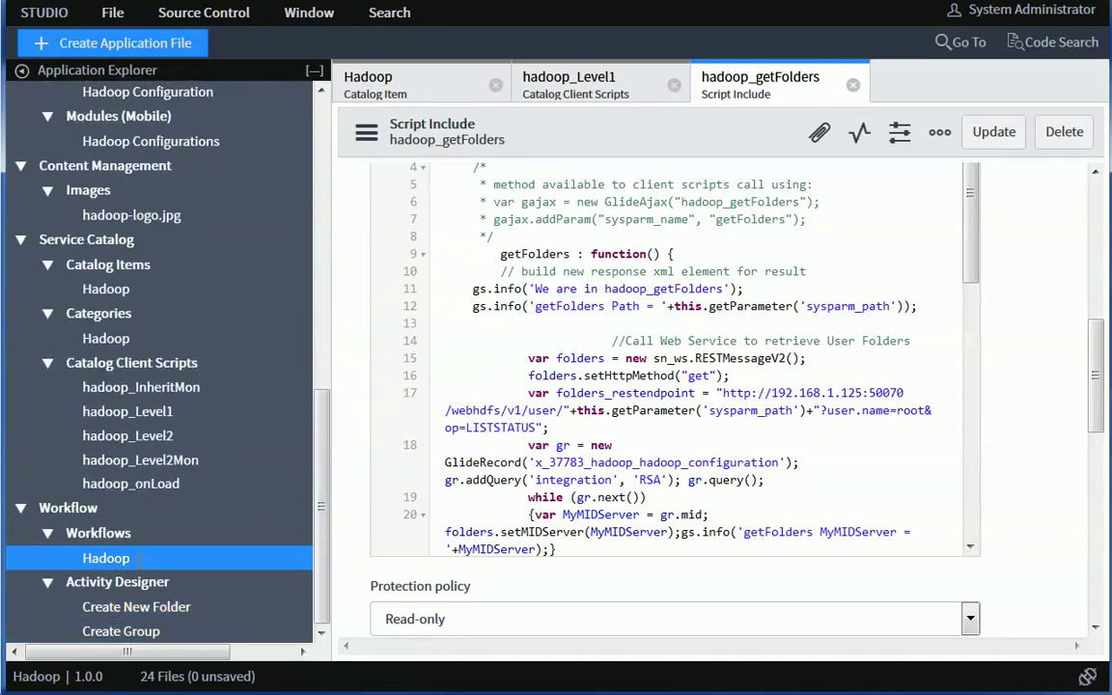